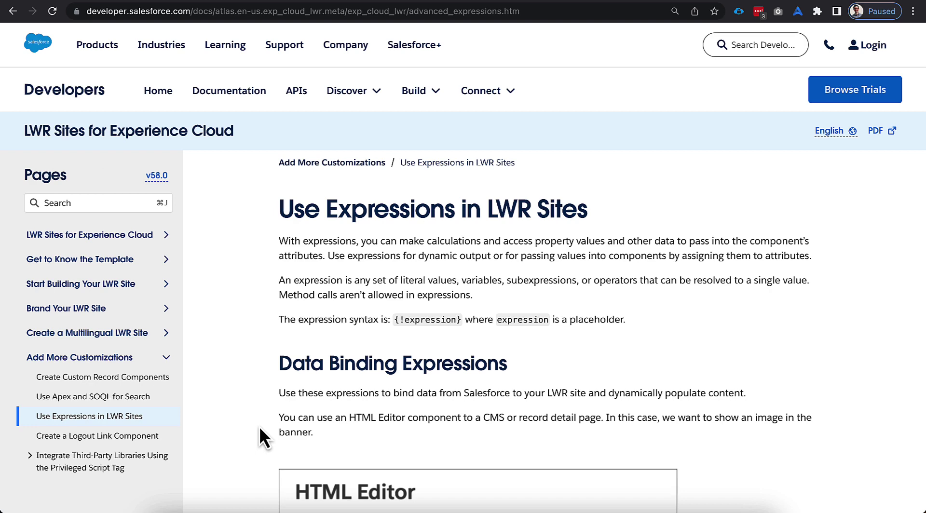
Review the LWR Sites expression tables, then move to the commerce expressions Help article
scroll(259, 428, down, 5)
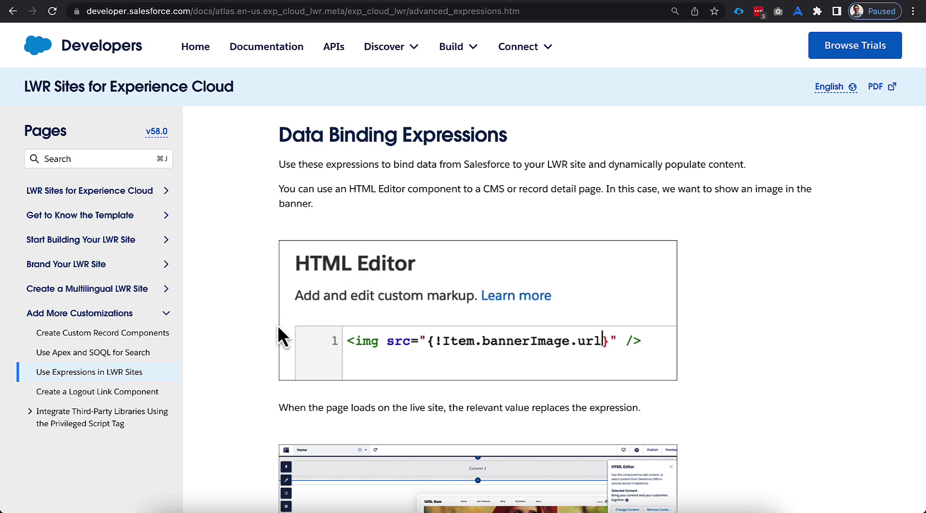
scroll(271, 341, down, 10)
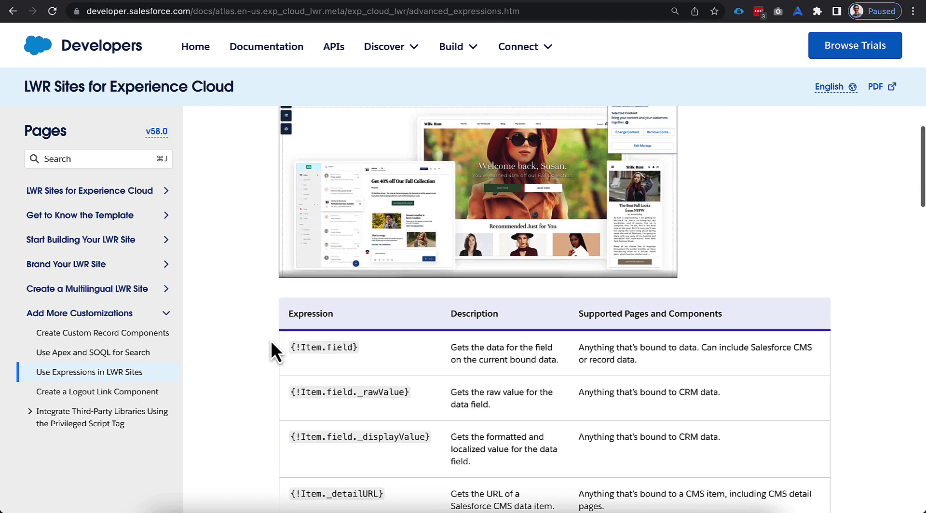
scroll(420, 322, down, 1)
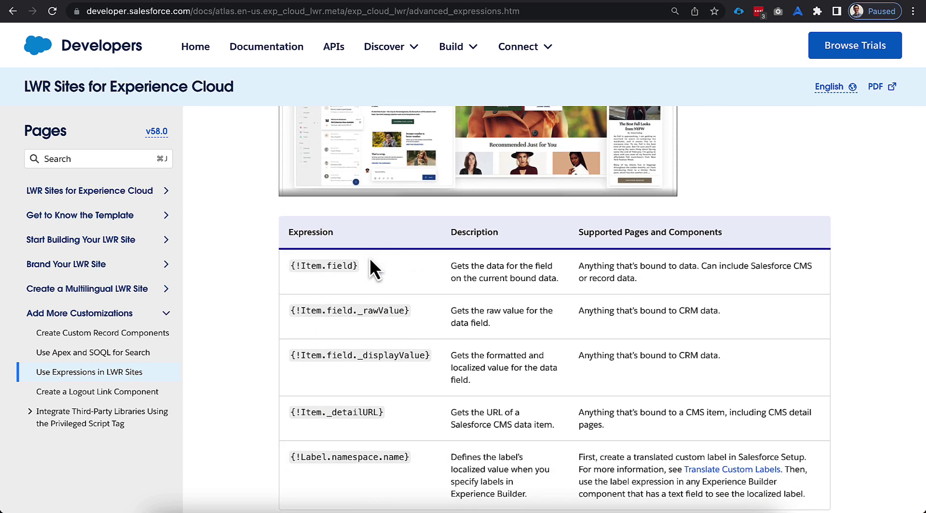
scroll(371, 260, down, 6)
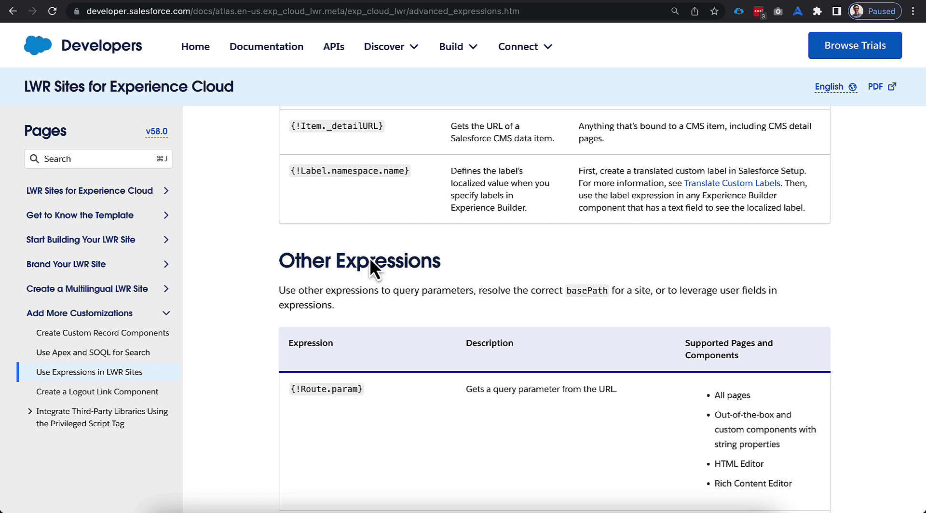
key(ctrl+Tab)
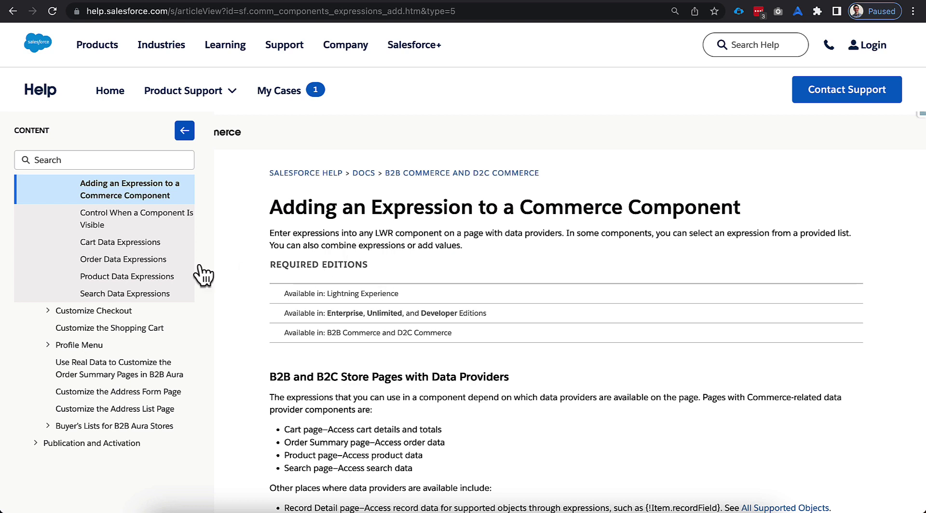
Read through the Adding an Expression to a Commerce Component article
scroll(152, 249, up, 2)
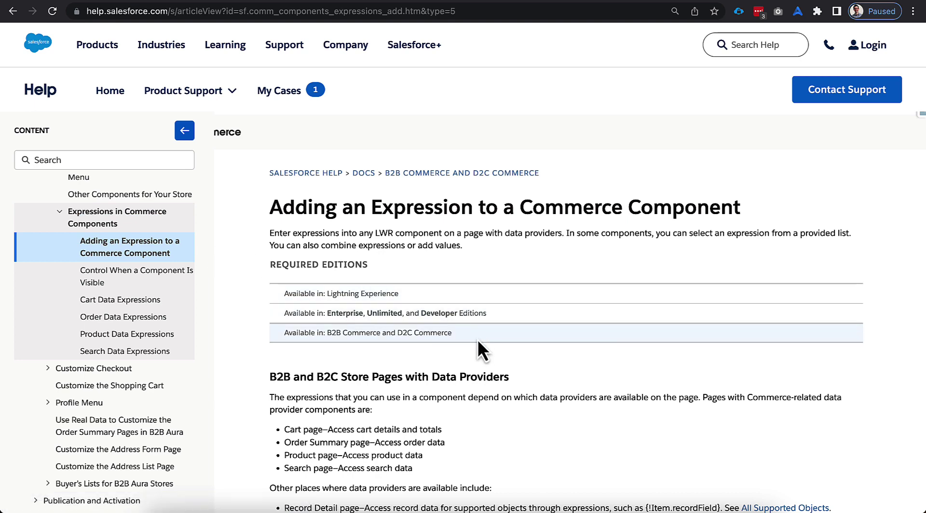
scroll(478, 341, down, 3)
scroll(477, 339, down, 1)
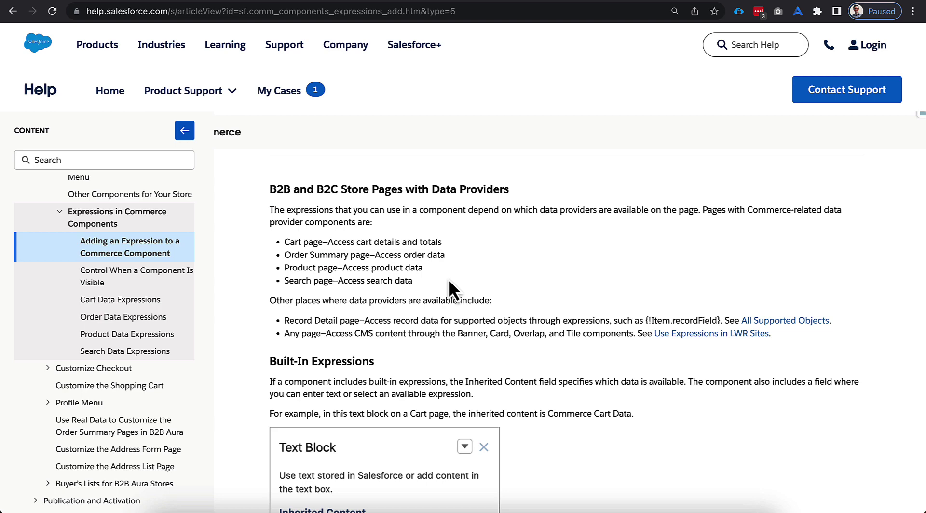
scroll(450, 277, down, 3)
scroll(450, 277, down, 2)
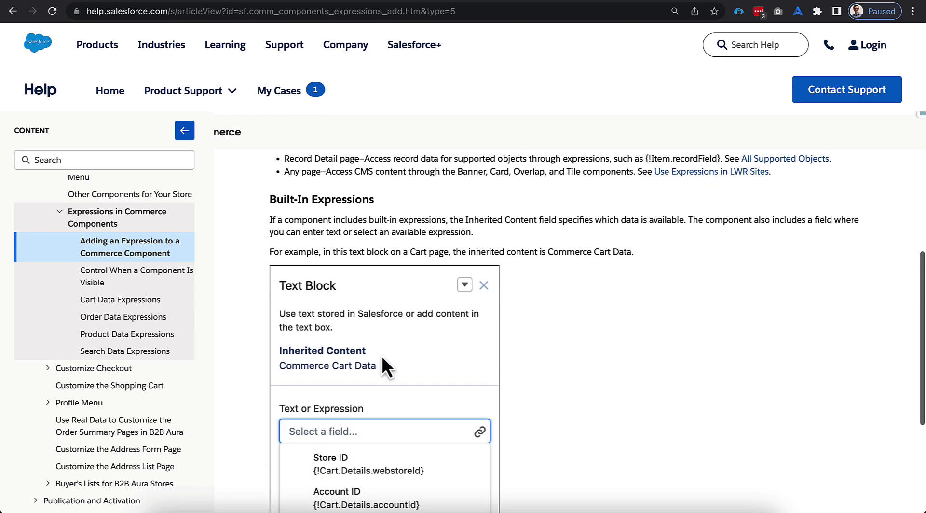
scroll(409, 346, up, 2)
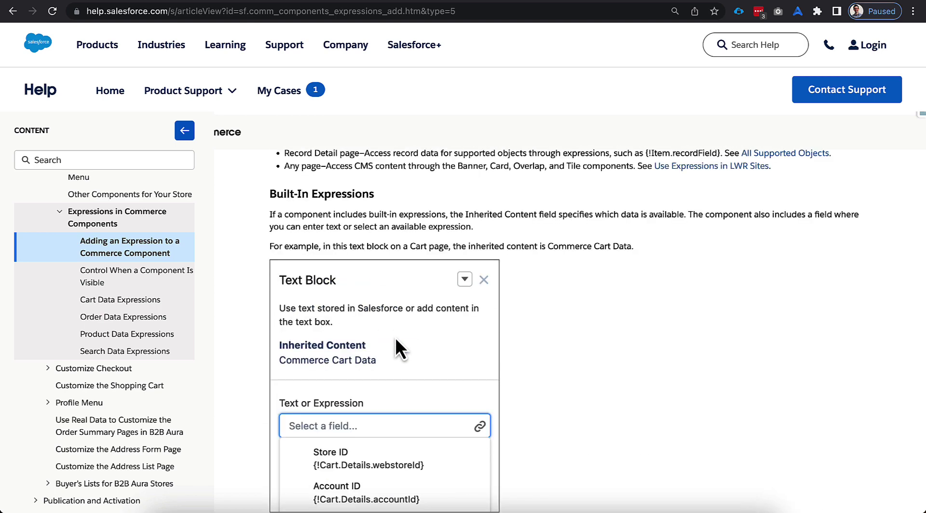
scroll(395, 337, down, 1)
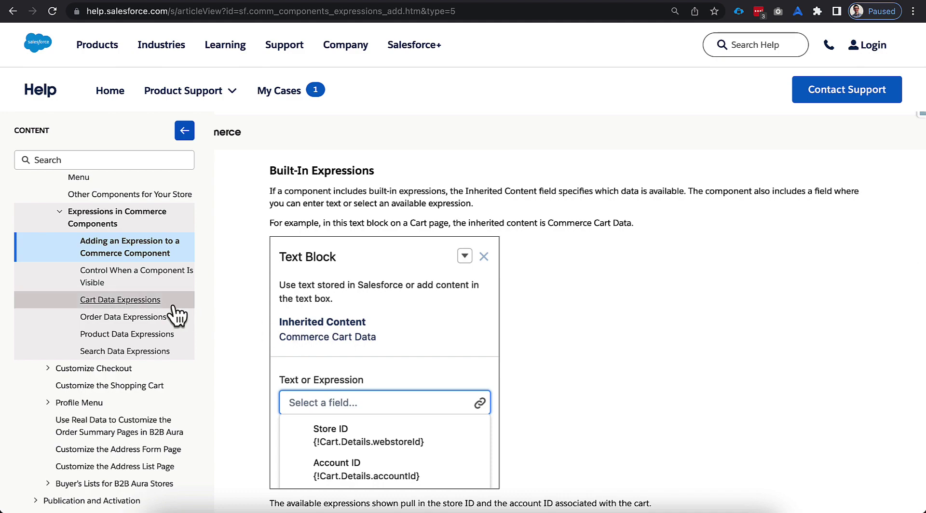
Open Product Data Expressions and browse its Product.Details field and defaultImage expressions
click(125, 337)
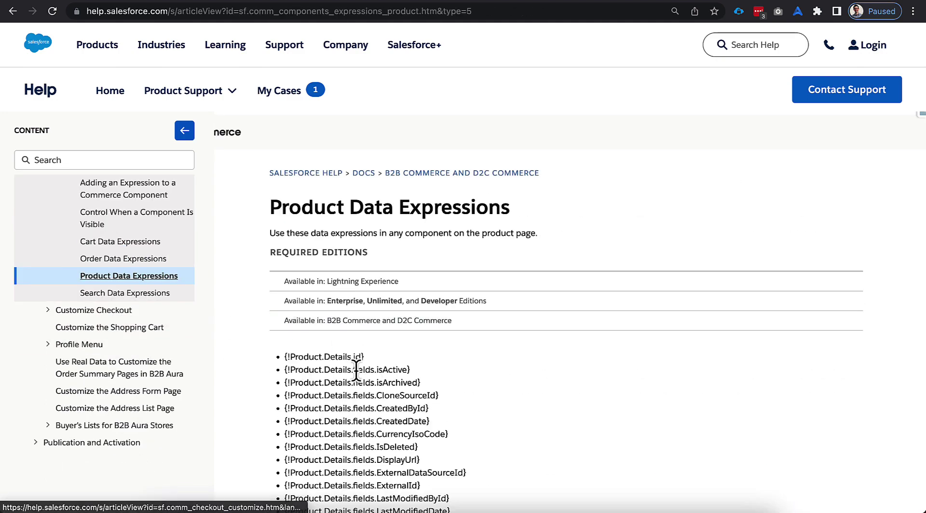
scroll(356, 370, down, 3)
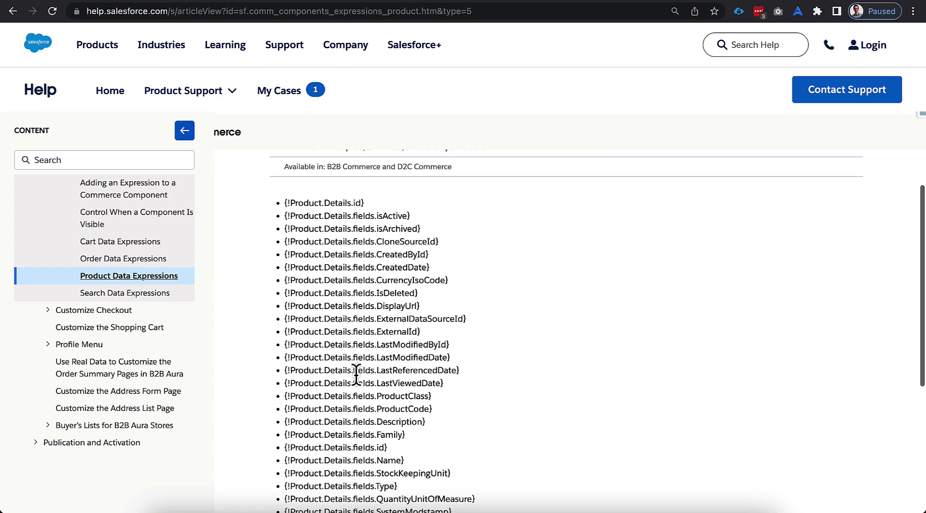
scroll(356, 374, down, 4)
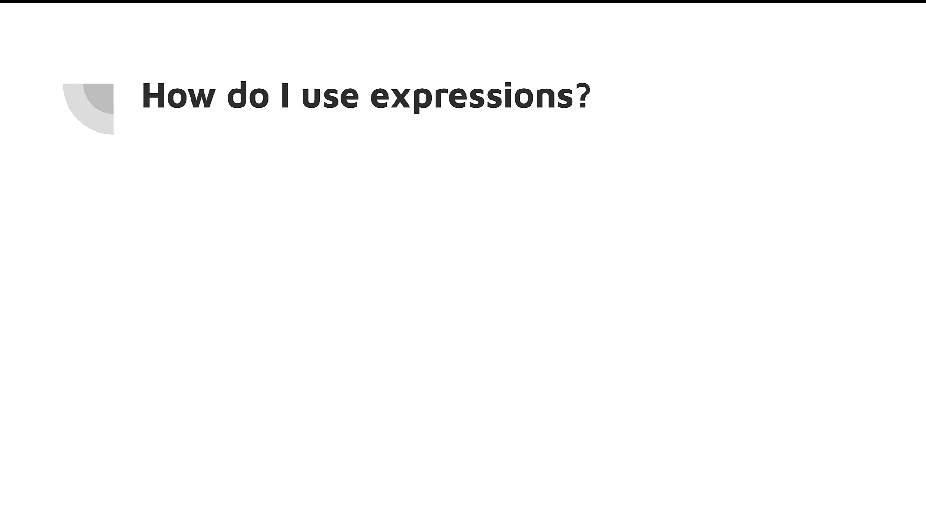
Advance the slide to reveal the Standard Components (Text, HTML, CMS) point
key(Right)
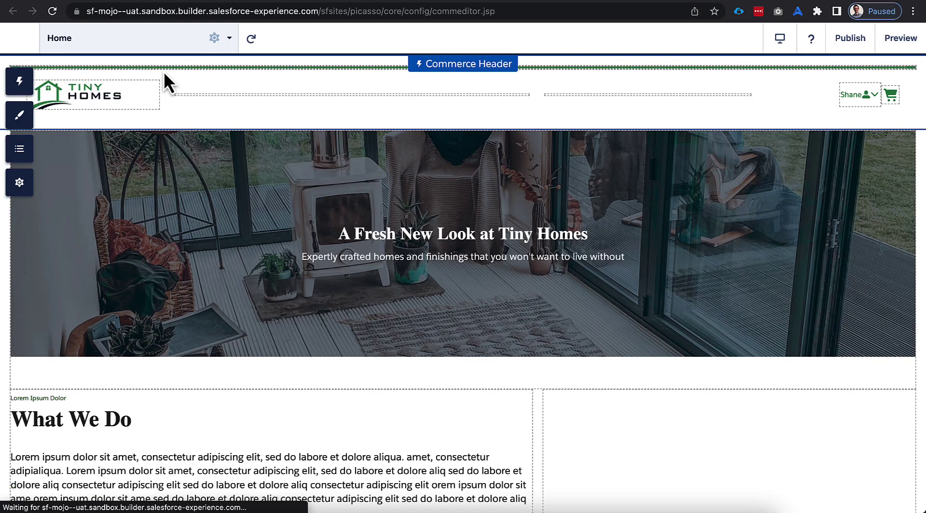
Switch the builder to the Product page by searching 'prod' in the page list
click(214, 42)
click(137, 103)
text(prod)
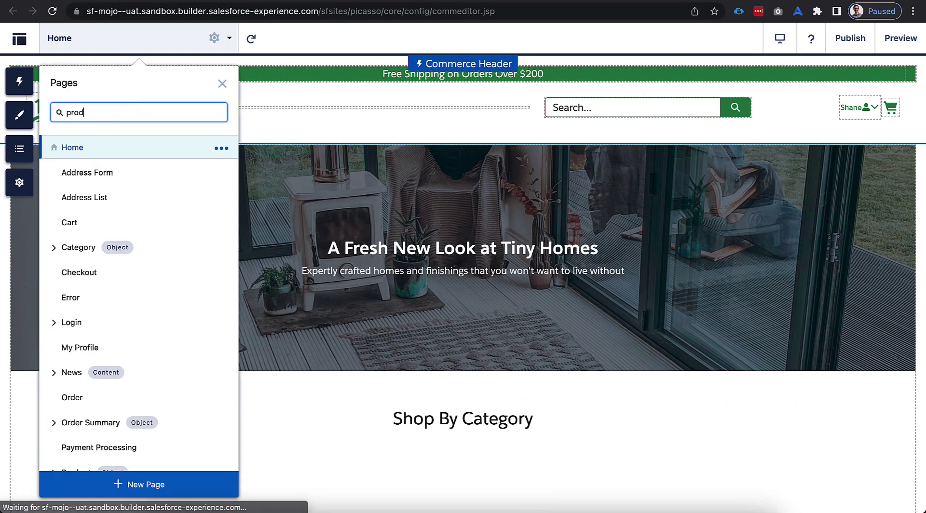
click(132, 157)
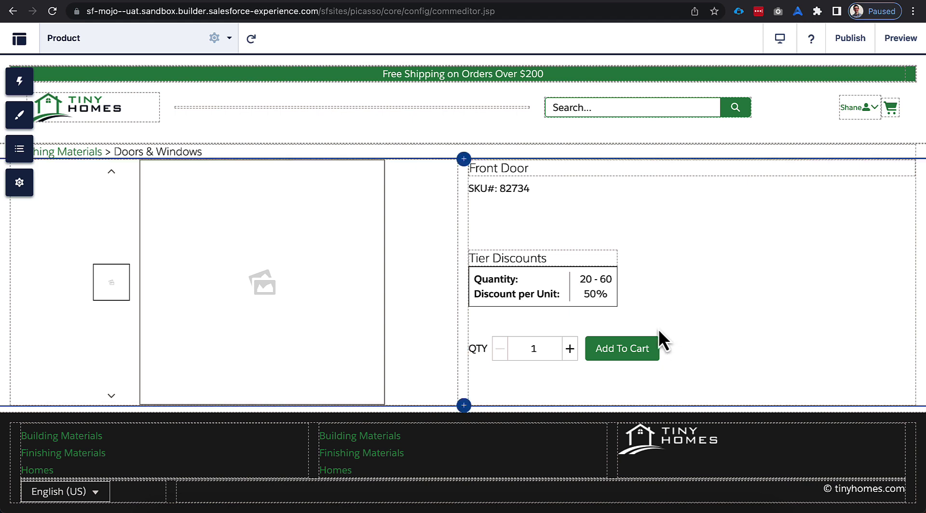
Add a Product Description field to Product Detail Headings, save it, then remove it again
click(590, 199)
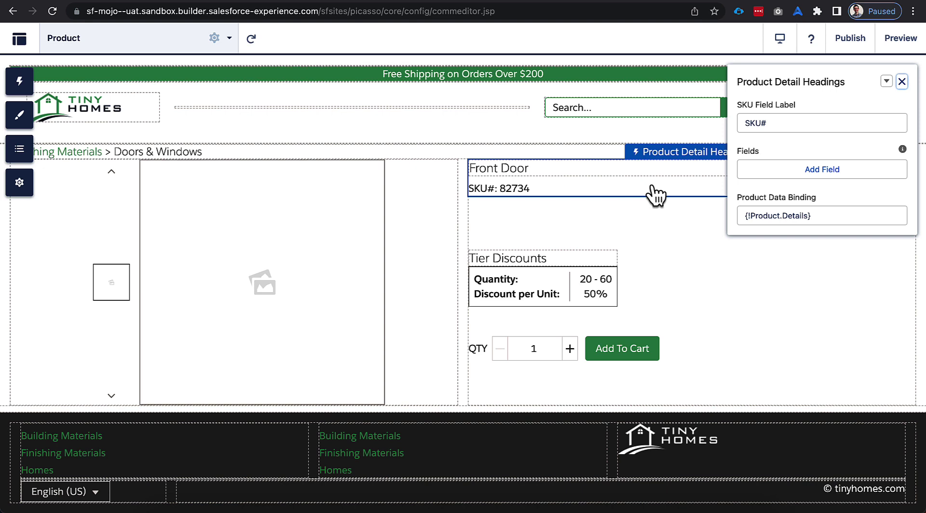
click(752, 171)
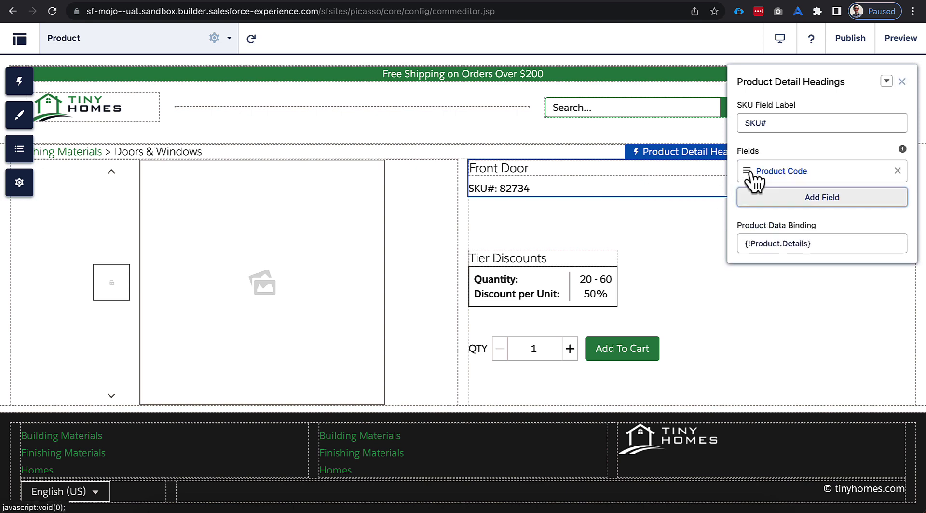
click(881, 175)
click(638, 155)
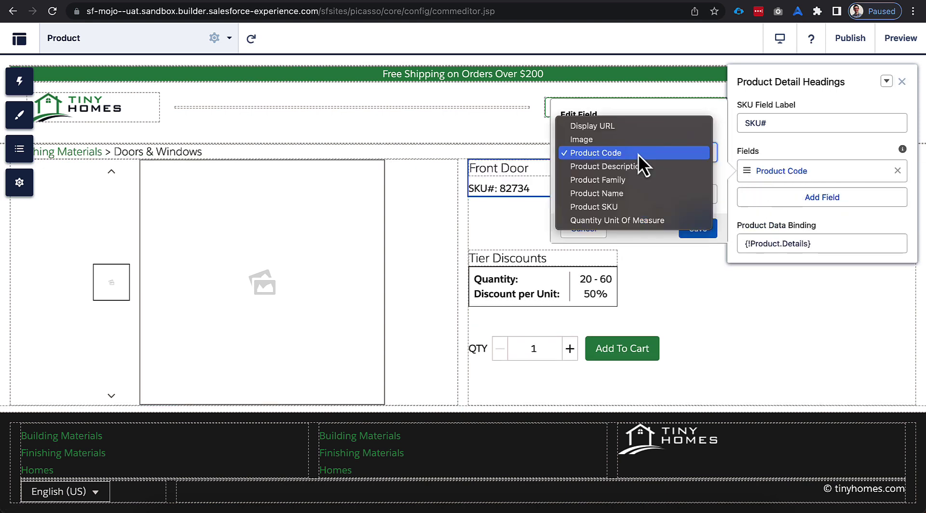
click(637, 166)
click(690, 231)
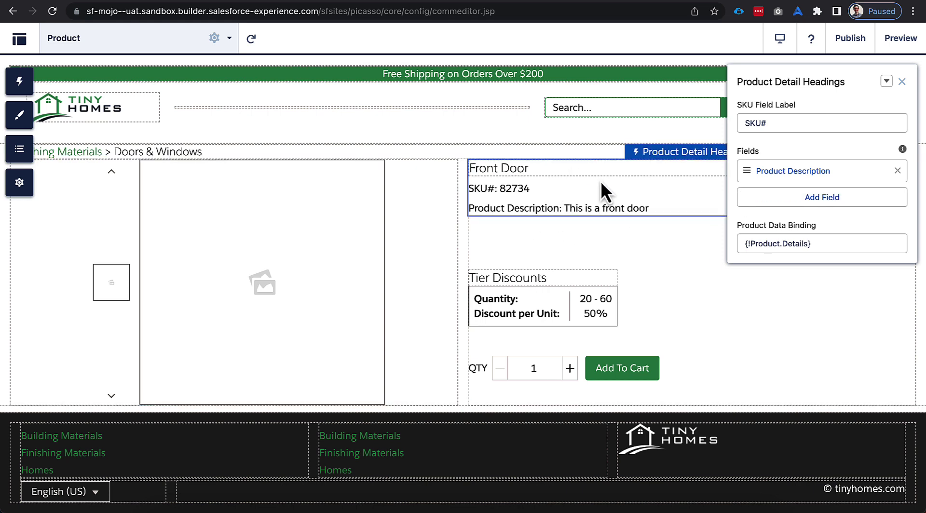
click(897, 171)
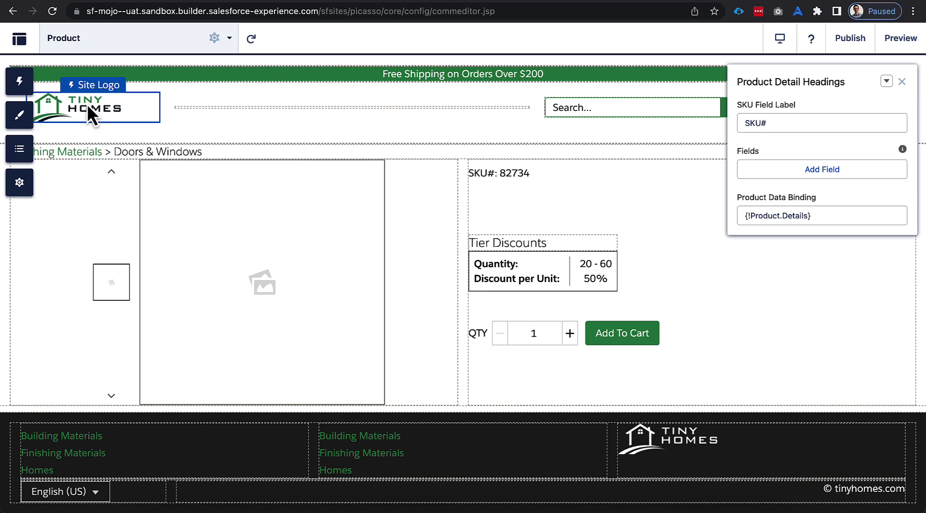
Place a Text Block from the Content components directly below Add To Cart
click(20, 83)
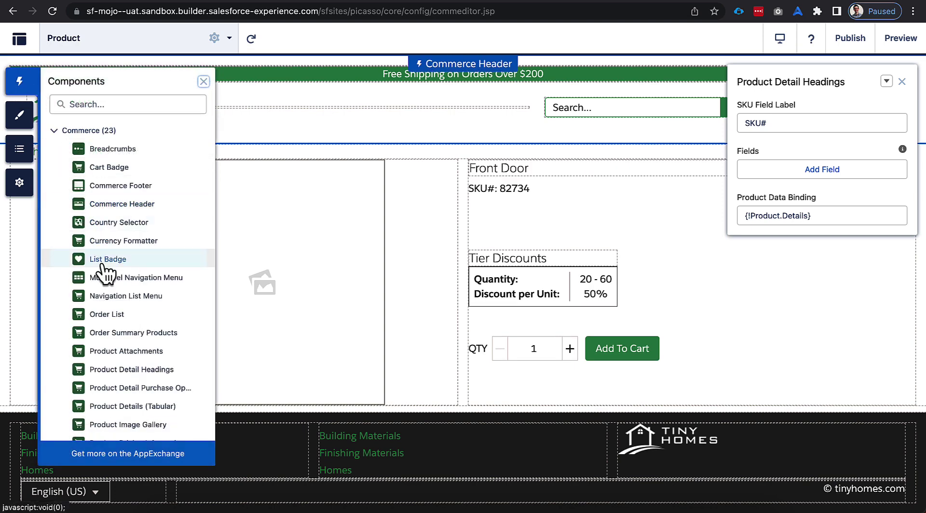
scroll(99, 265, down, 5)
scroll(107, 333, down, 4)
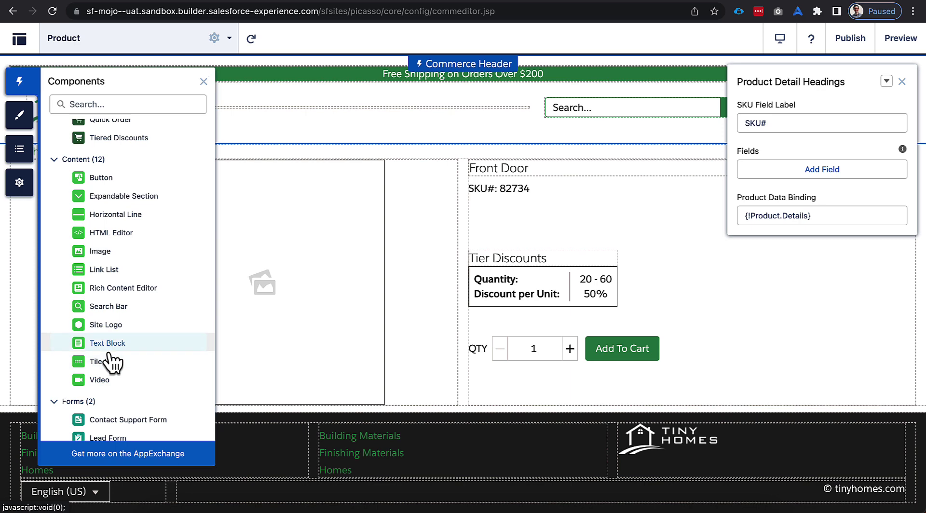
drag(114, 357, 513, 389)
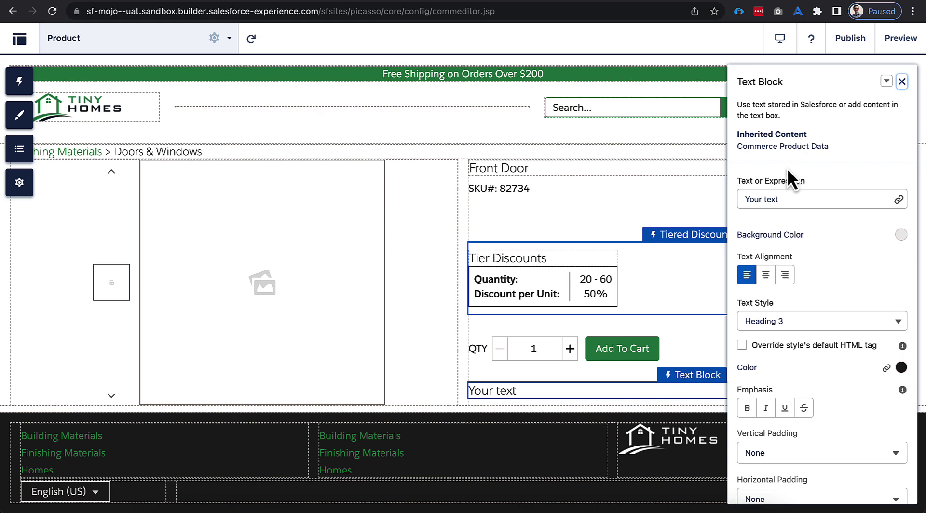
Bind the Text Block to Details.fields.Description so it shows 'This is a front door'
click(785, 199)
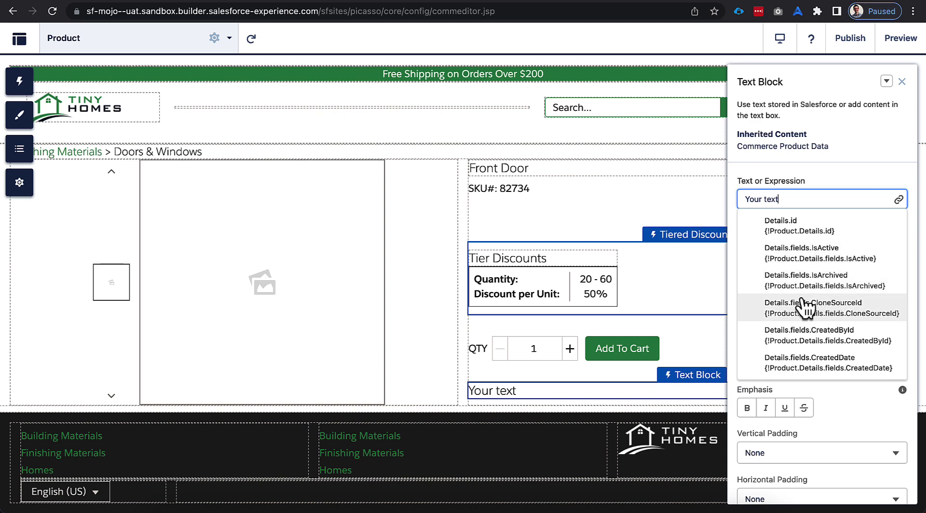
scroll(815, 314, down, 2)
scroll(815, 313, down, 3)
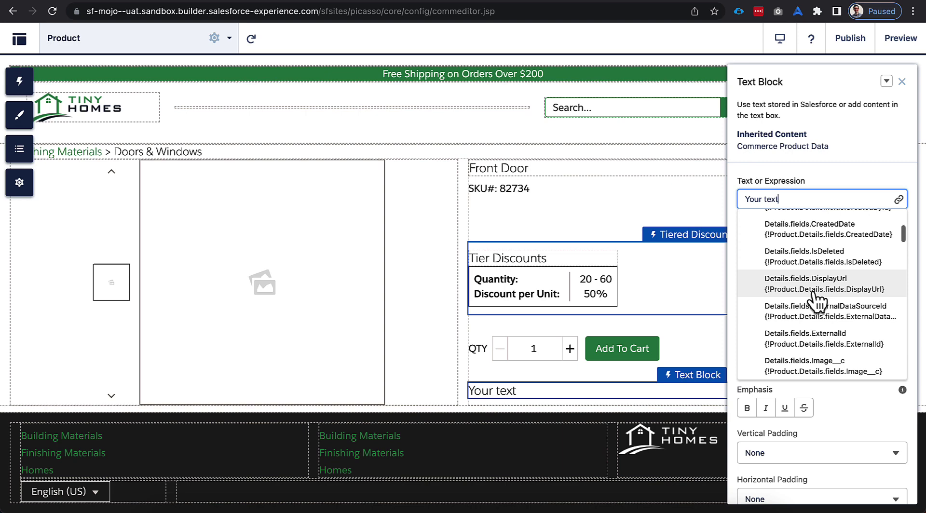
scroll(818, 302, down, 3)
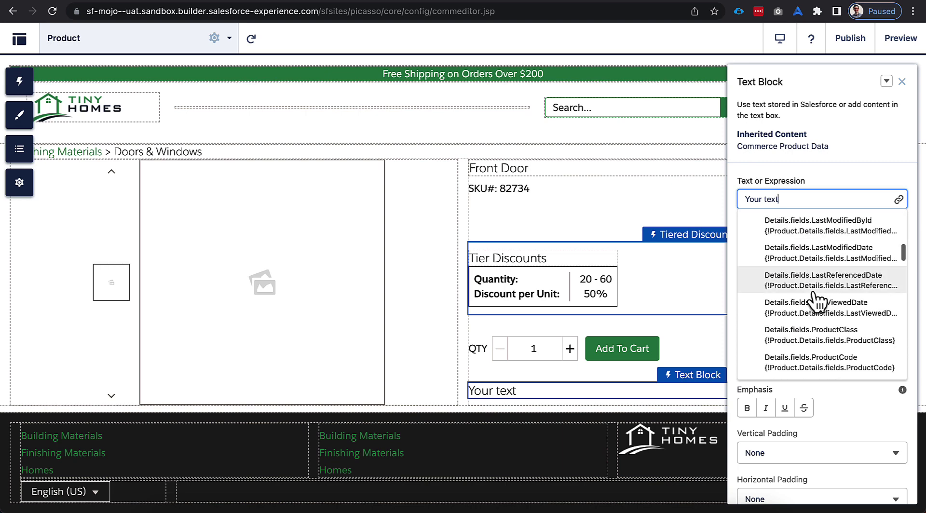
key(ctrl+a)
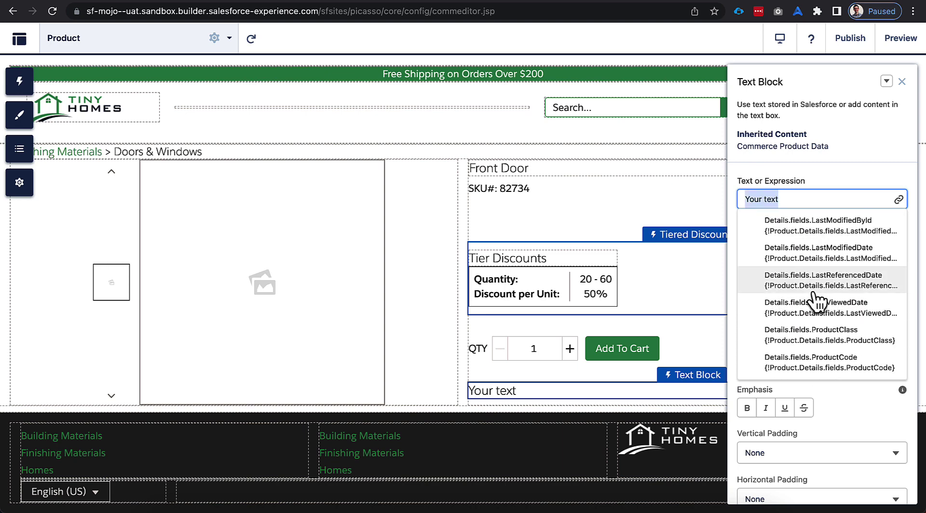
text(d)
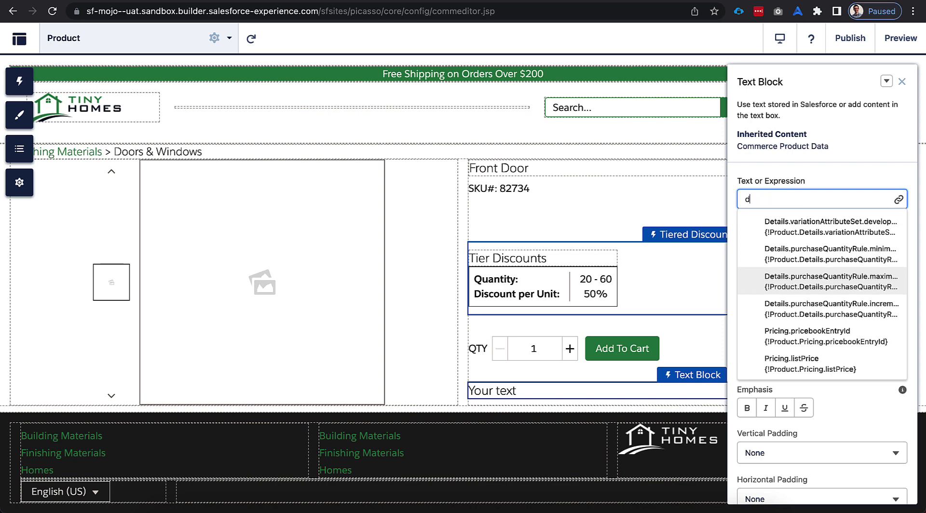
text(es)
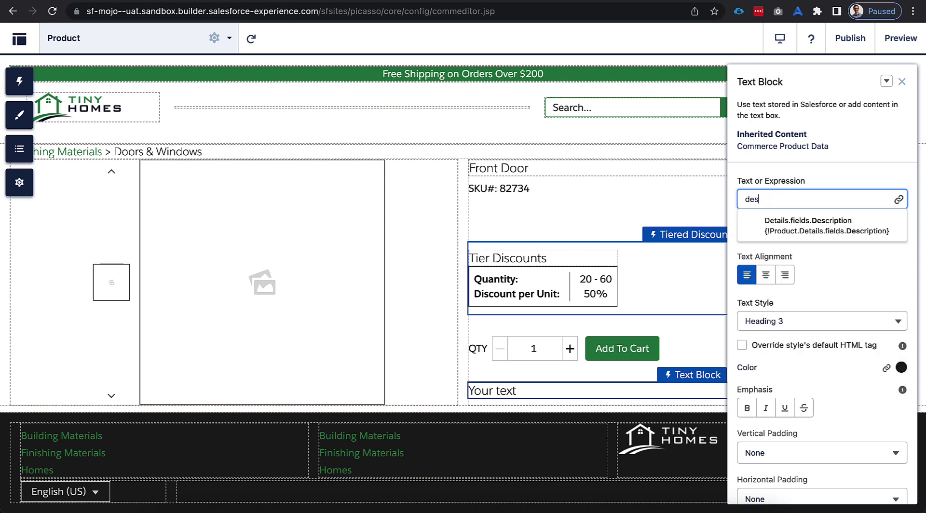
click(806, 229)
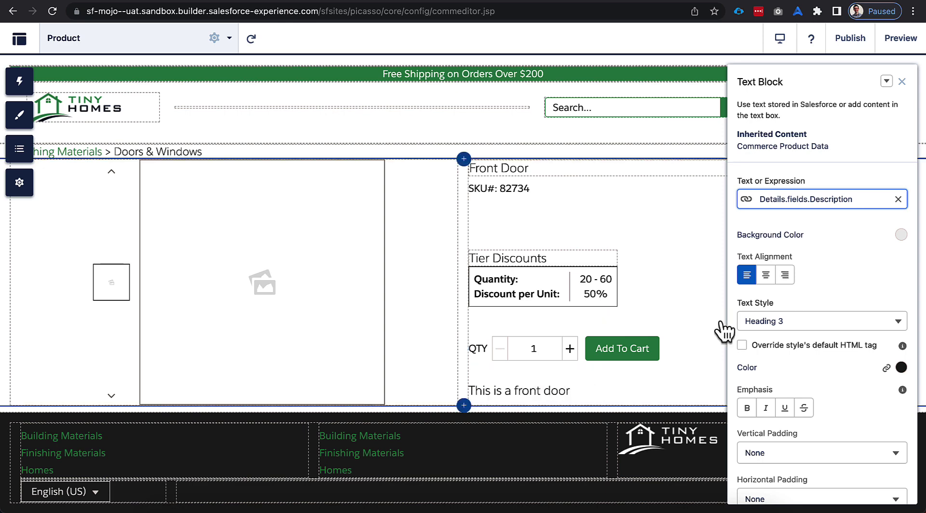
Style the description as Paragraph 1, keep it left-aligned, and close its settings
click(777, 322)
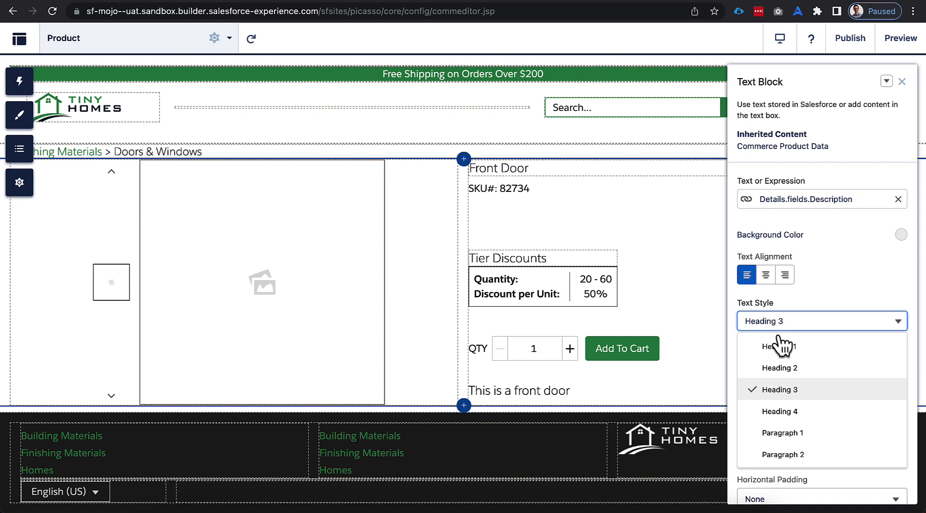
click(774, 433)
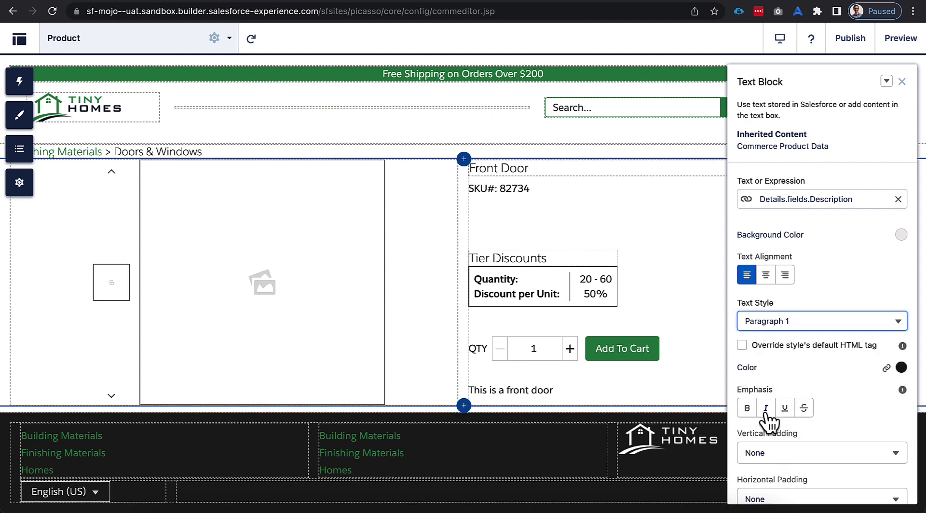
click(765, 275)
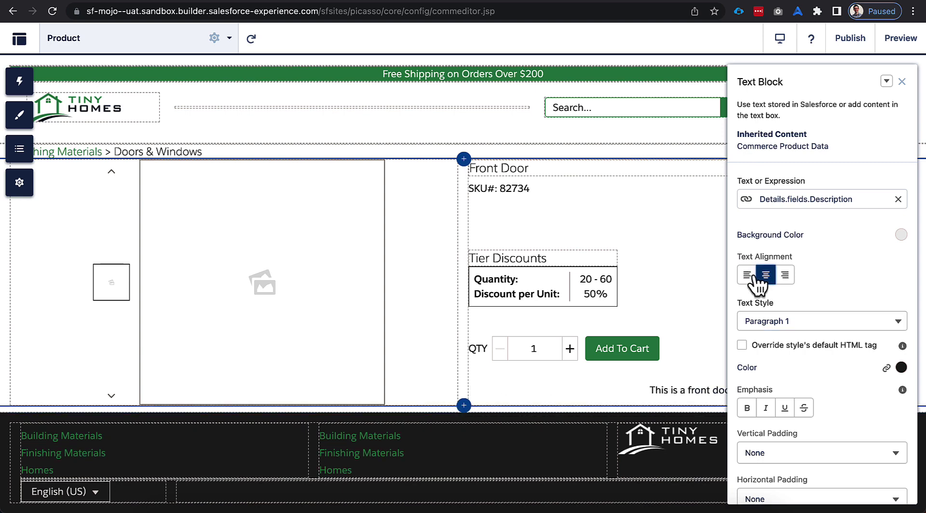
click(746, 274)
scroll(774, 351, down, 1)
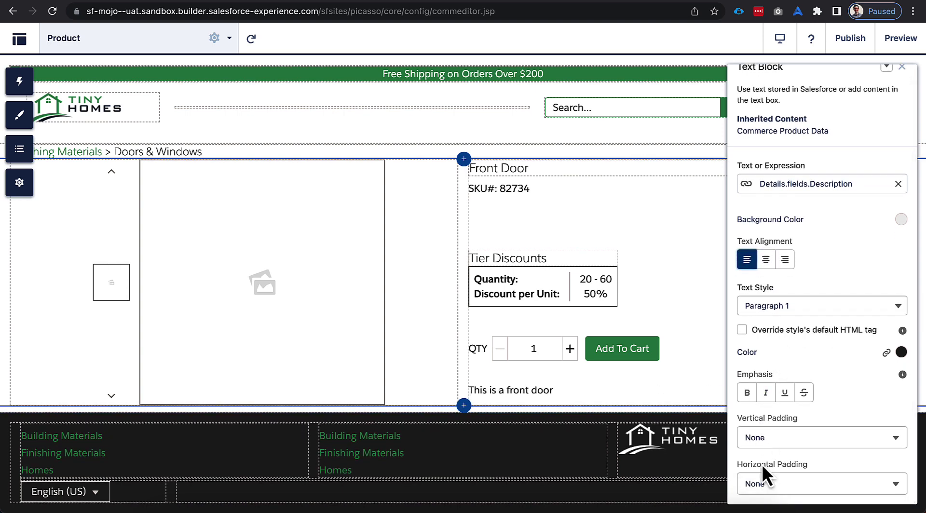
scroll(783, 373, up, 1)
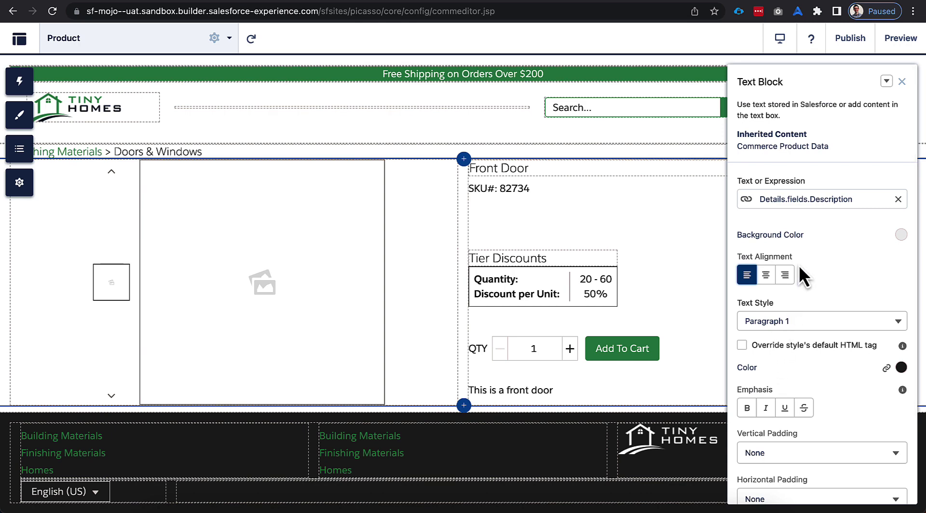
click(886, 83)
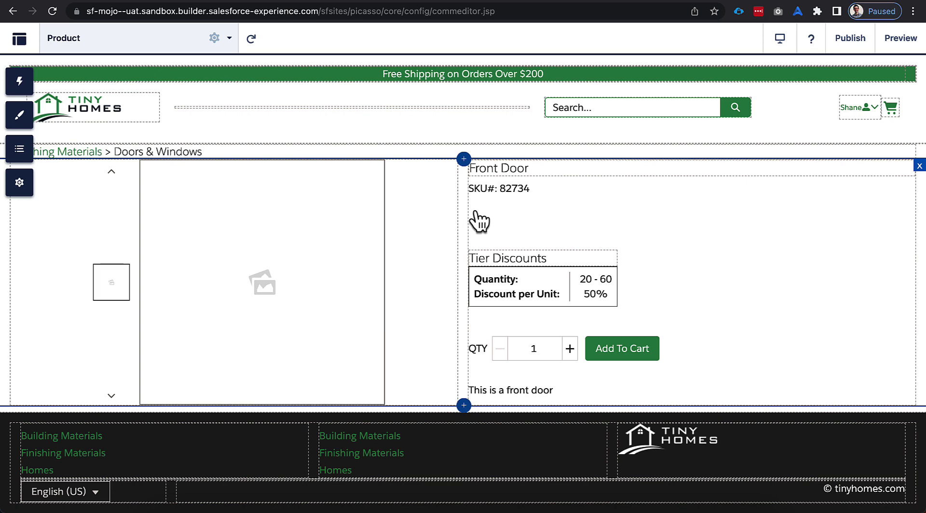
Inspect the section, Product Variants and Product Pricing Information settings, then show the components list
click(476, 215)
click(901, 80)
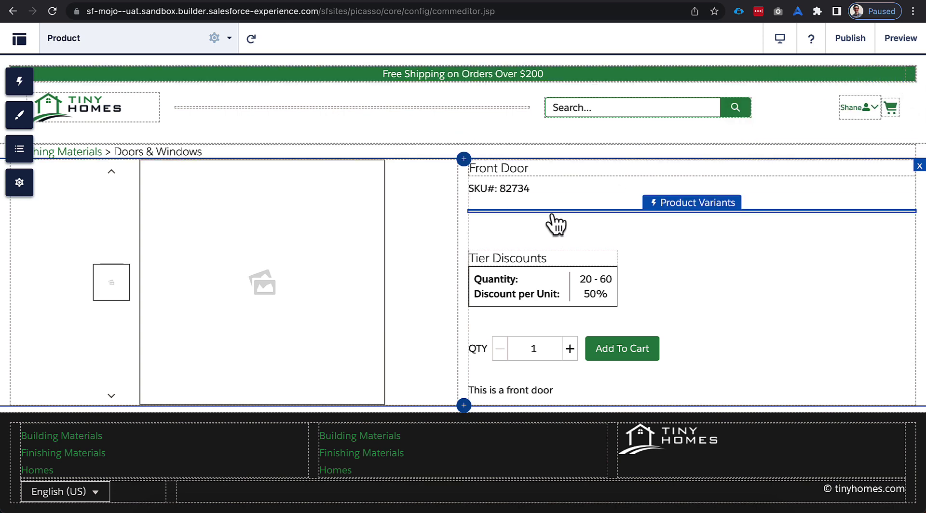
click(553, 214)
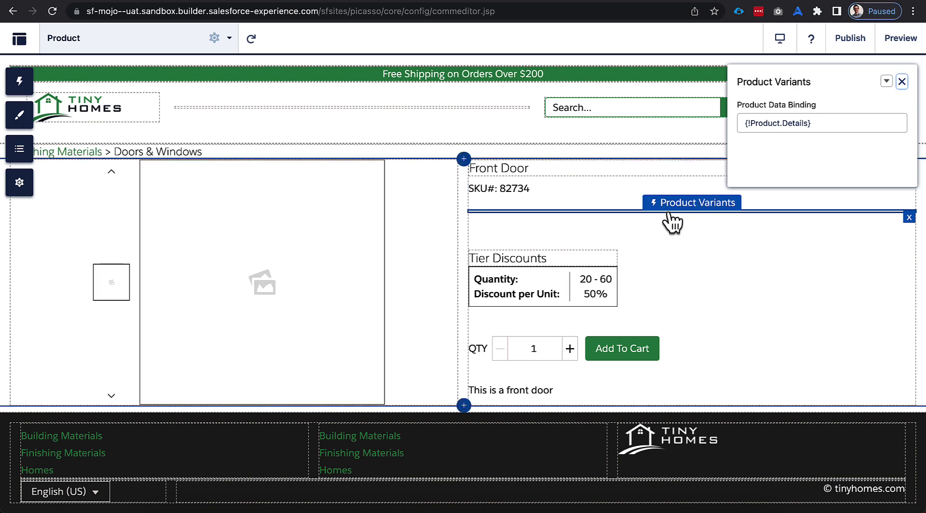
click(625, 228)
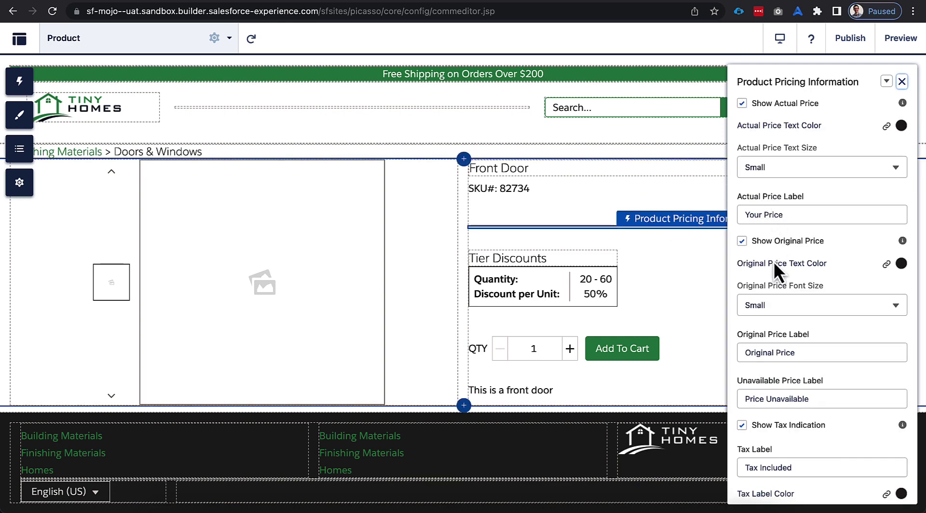
scroll(773, 267, down, 5)
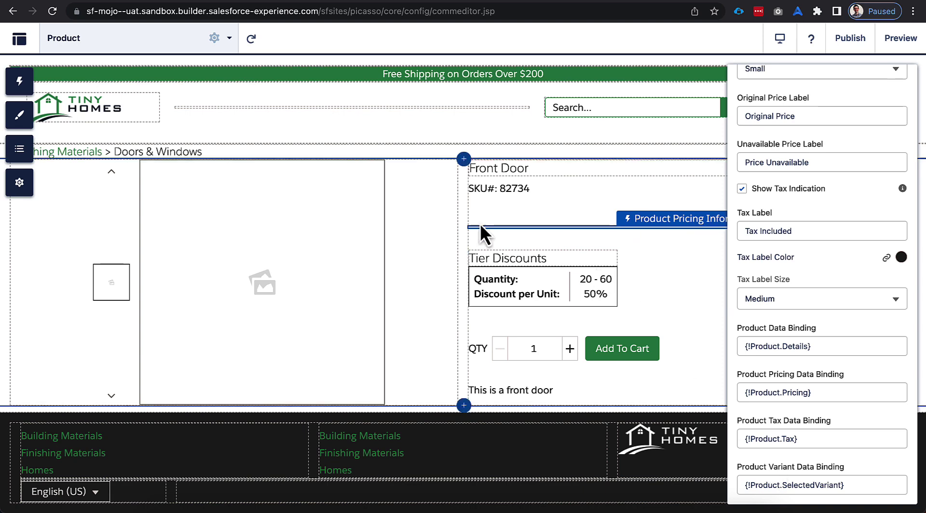
click(20, 82)
Add an HTML Editor component below Tier Discounts and open its markup
scroll(145, 335, down, 8)
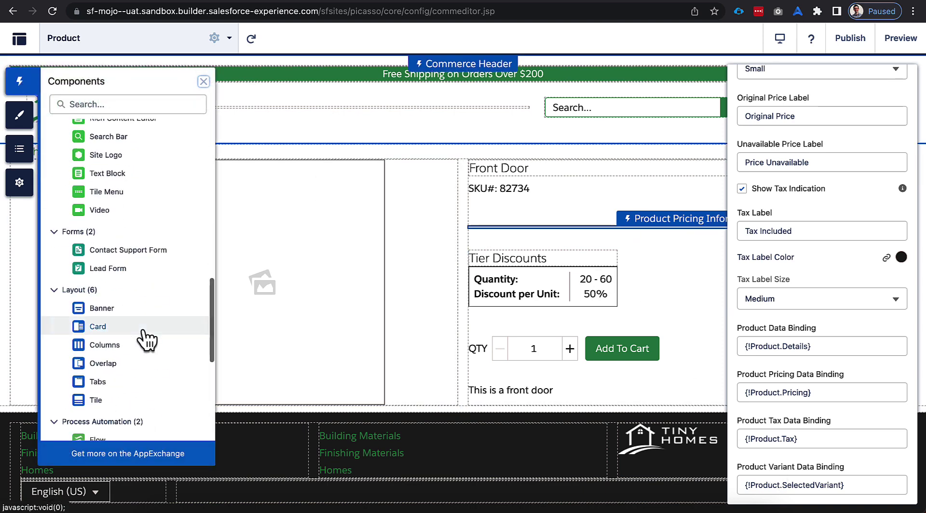
scroll(147, 336, up, 5)
scroll(140, 299, up, 2)
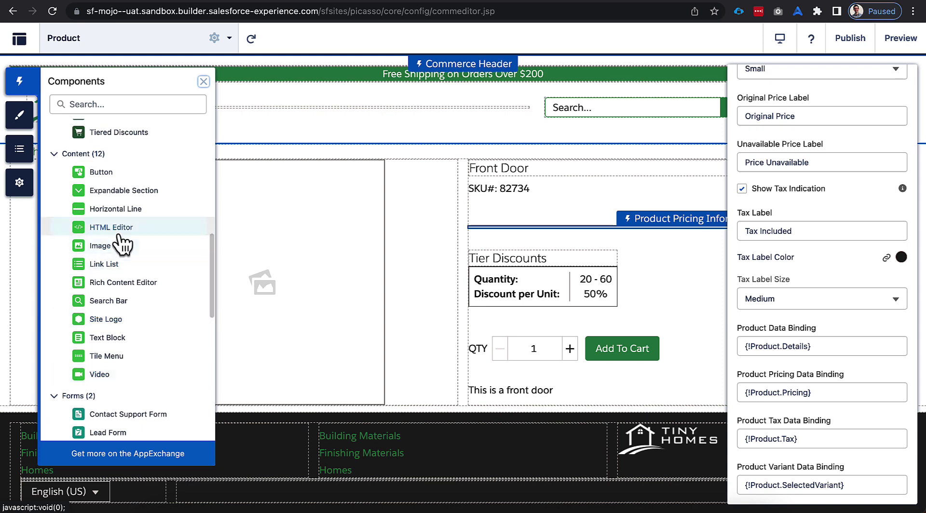
drag(121, 229, 478, 316)
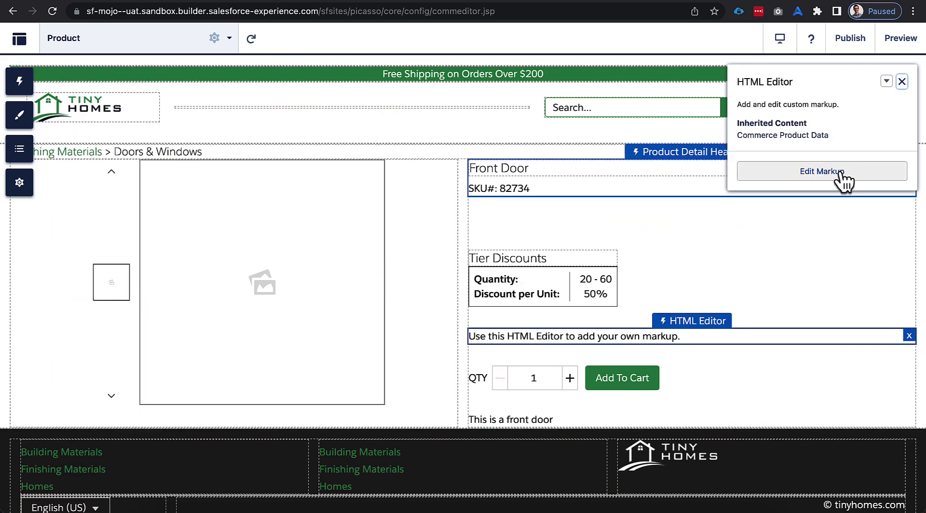
click(788, 176)
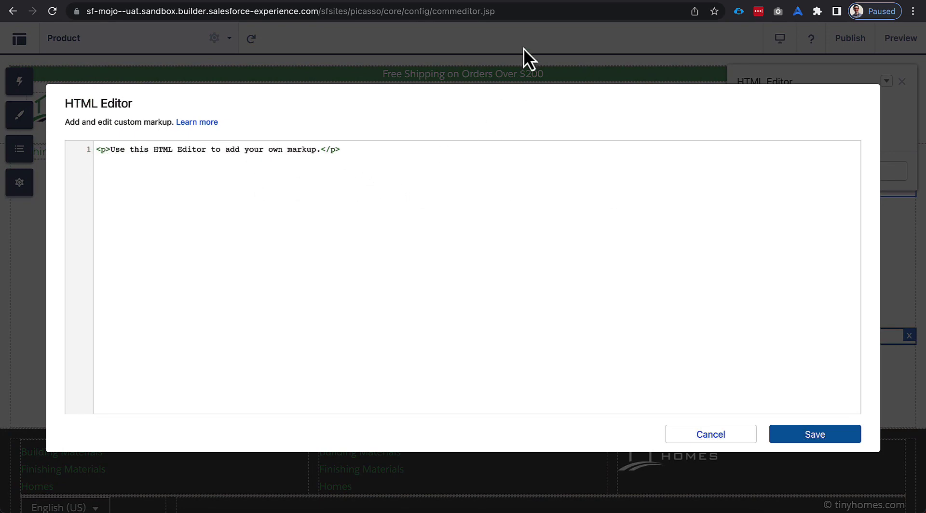
Replace the paragraph text with {!Product.Details.fields.ExternalId} from the help article and save
click(598, 3)
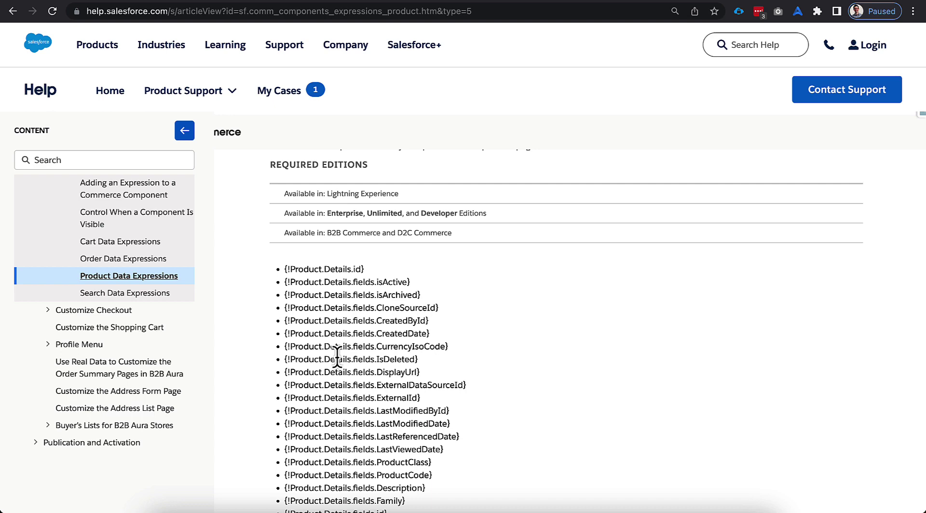
scroll(340, 359, down, 5)
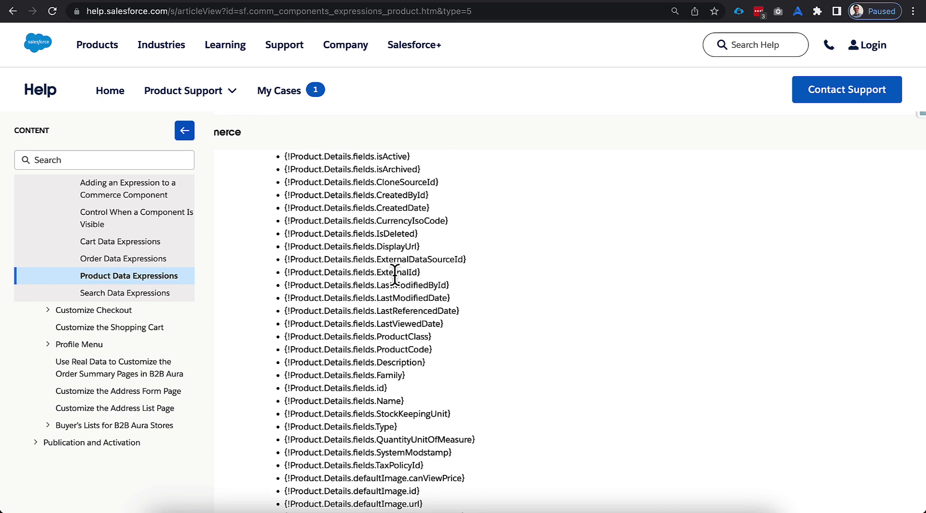
triple_click(393, 272)
key(super+c)
click(787, 3)
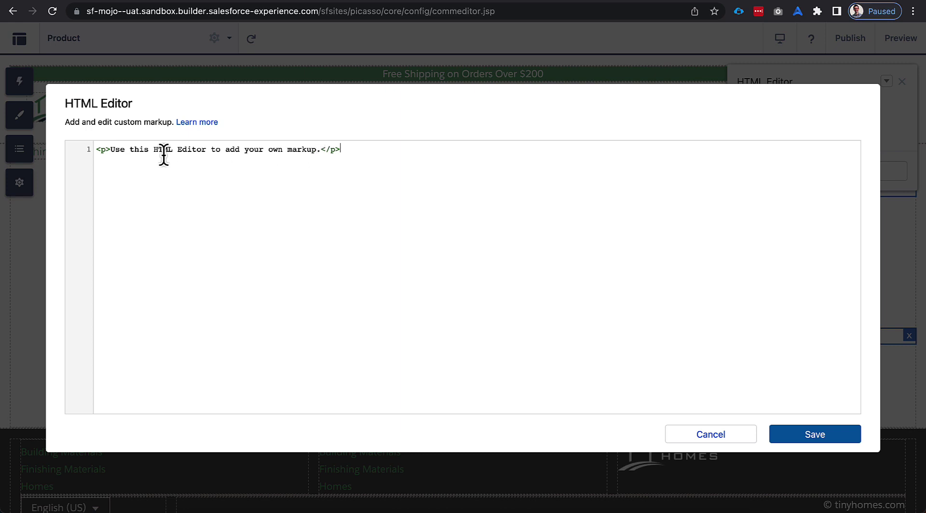
drag(320, 149, 110, 150)
key(super+v)
key(BackSpace)
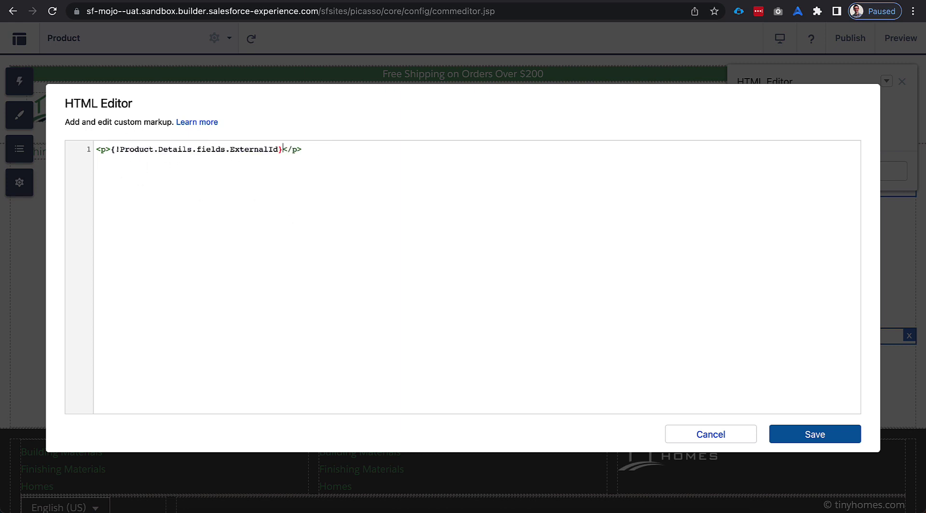
click(815, 436)
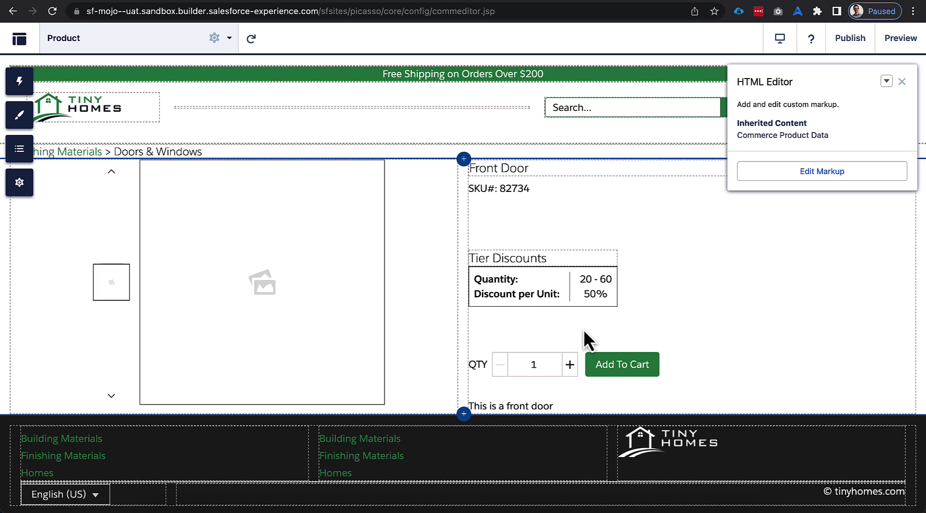
Delete the 'This is a front door' description component from the Front Door product page
key(Delete)
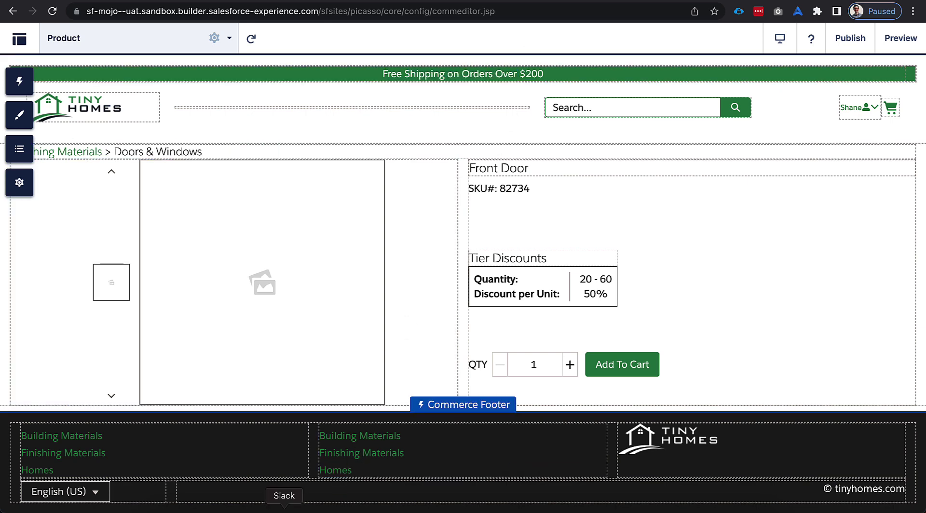
In productDetailExpressions.html, inspect the Offer-Text slot on line 5 beside the Accept Offer button
click(196, 505)
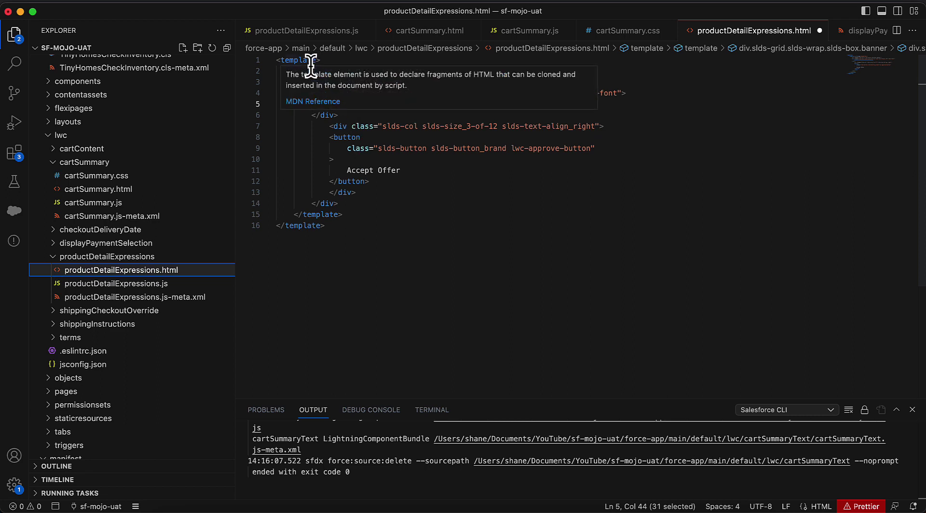
mouse_move(340, 72)
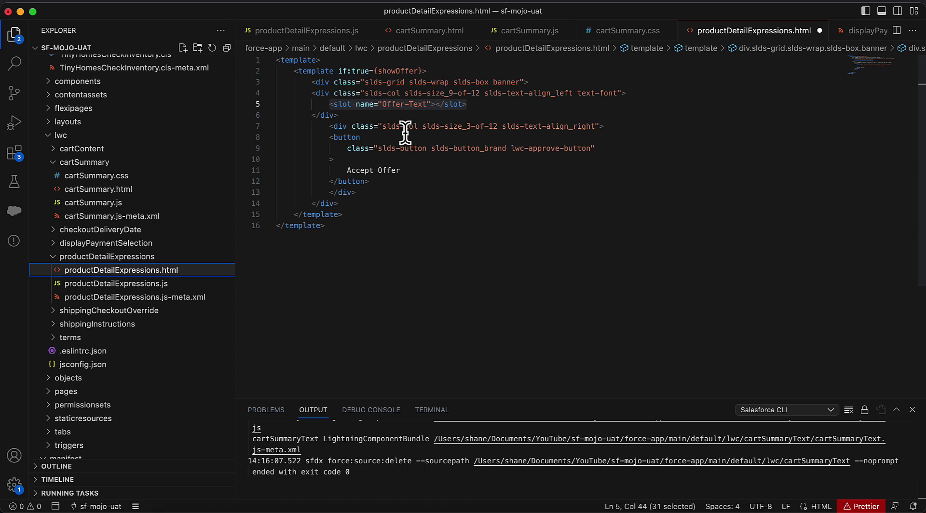
click(487, 102)
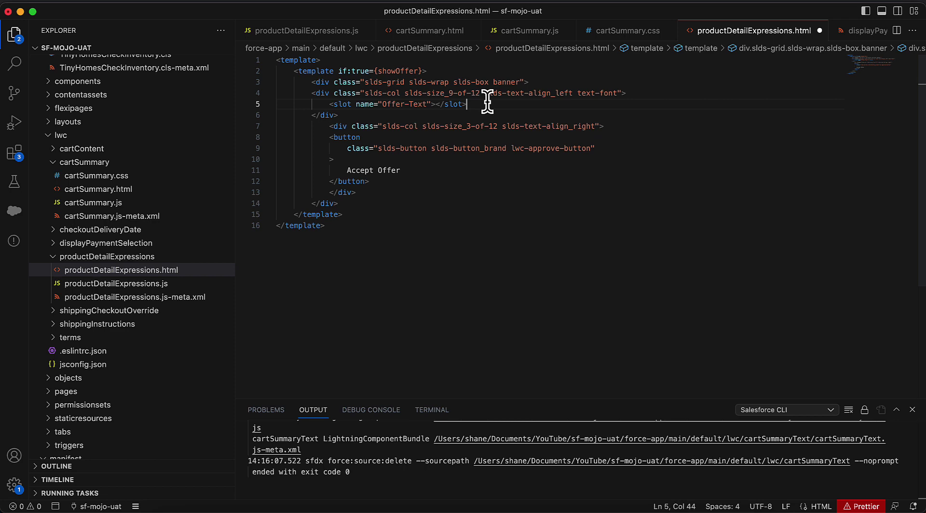
drag(466, 104, 328, 104)
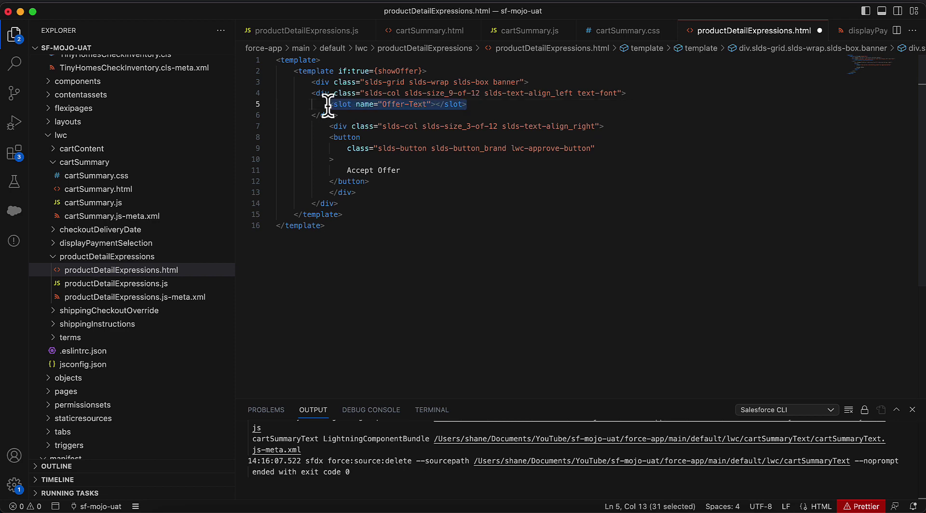
click(490, 105)
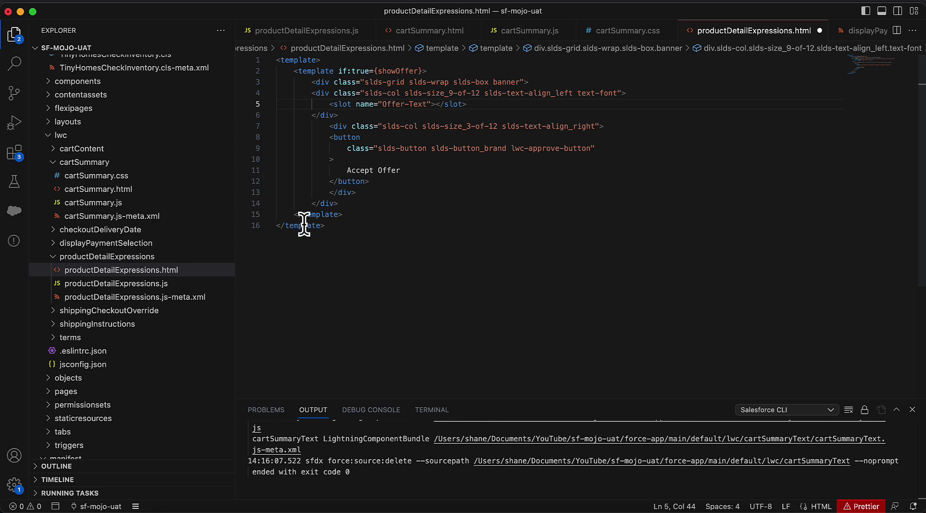
Open productDetailExpressions.js-meta.xml to review the Threshold Price 100 and ComparisonPrice property definitions
click(182, 297)
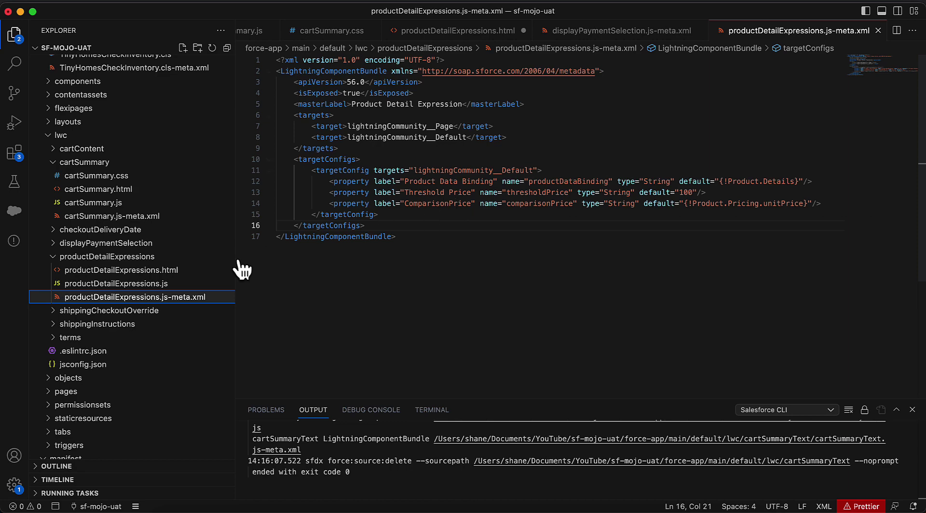
Review the comparisonPrice-versus-thresholdPrice if-block in productDetailExpressions.js, then return to Experience Builder
click(159, 285)
scroll(334, 212, up, 3)
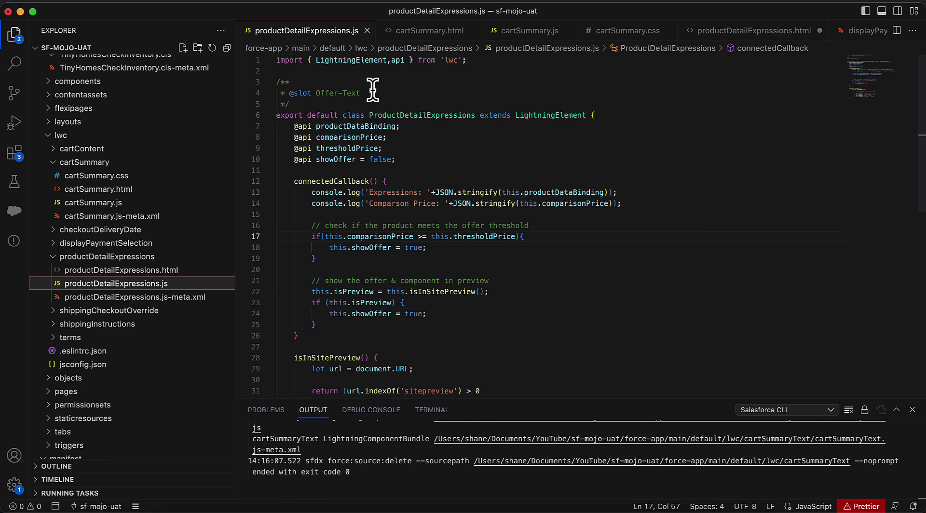
scroll(390, 133, down, 2)
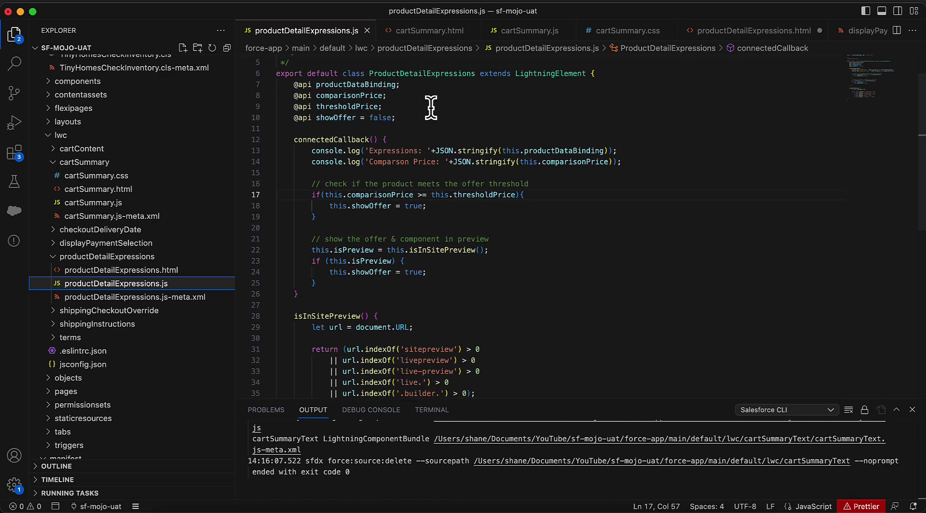
scroll(424, 128, down, 1)
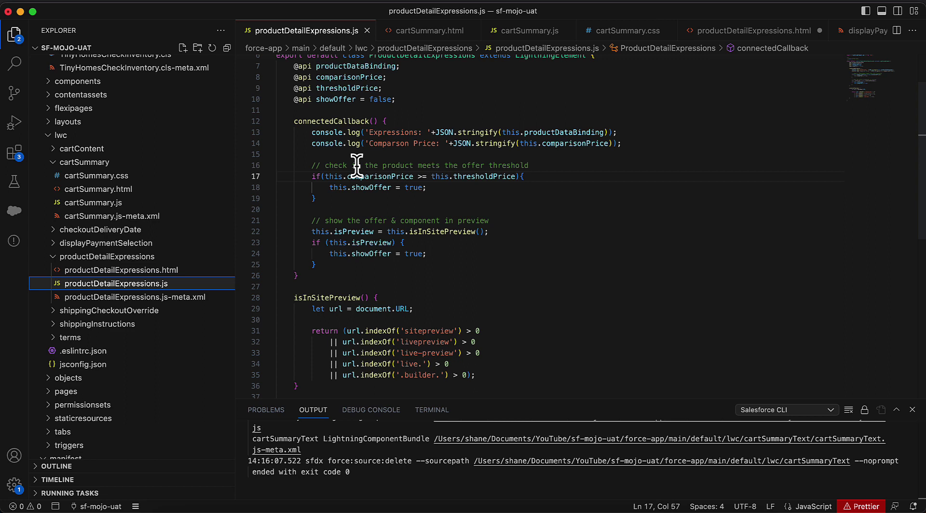
drag(311, 176, 336, 198)
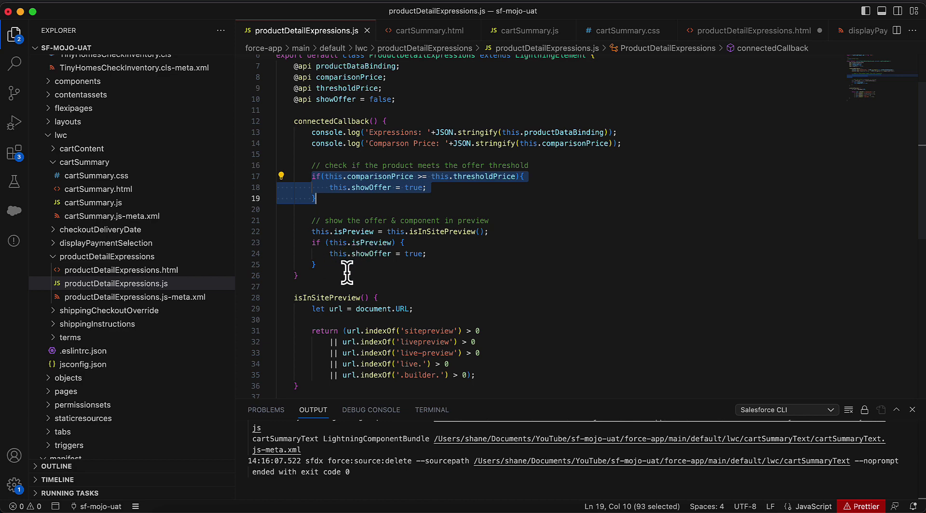
scroll(347, 272, up, 3)
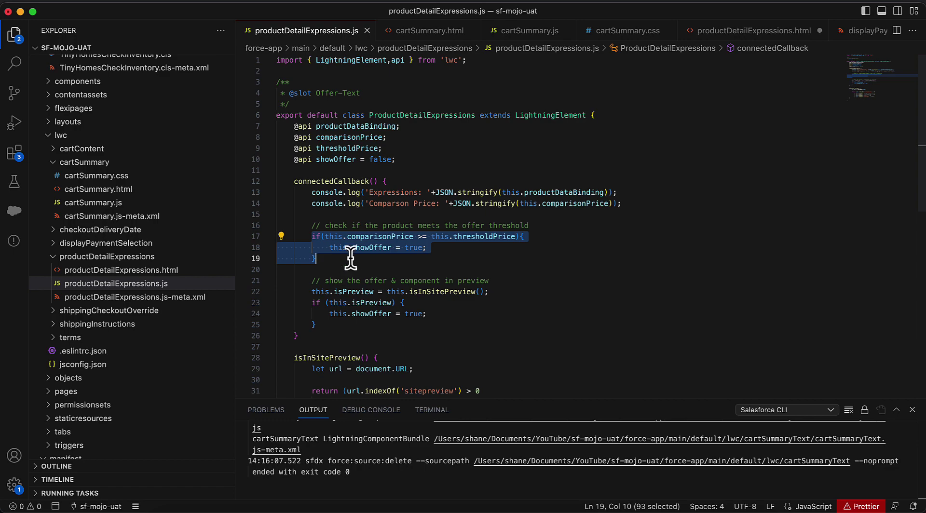
key(super+Tab)
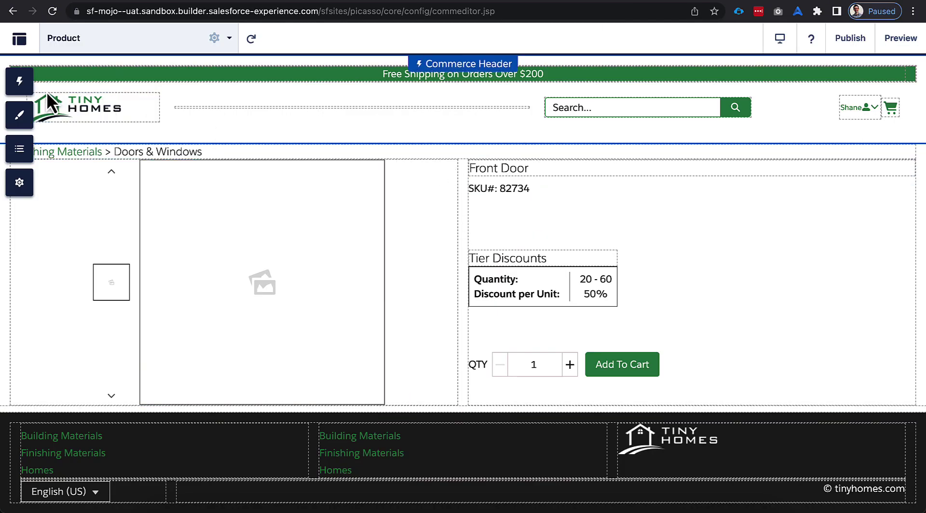
Place the Product Detail Expression custom component below Tier Discounts on the Front Door page
click(19, 81)
scroll(114, 305, down, 10)
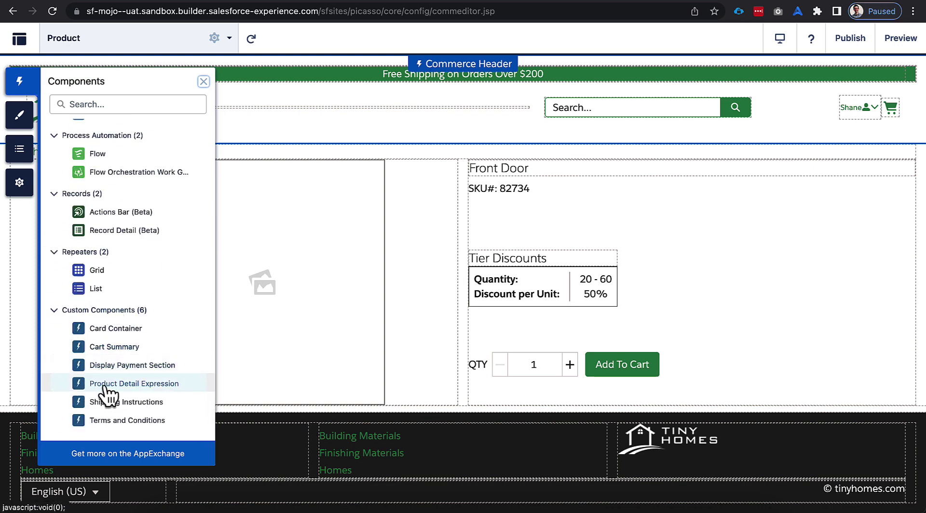
drag(110, 394, 497, 333)
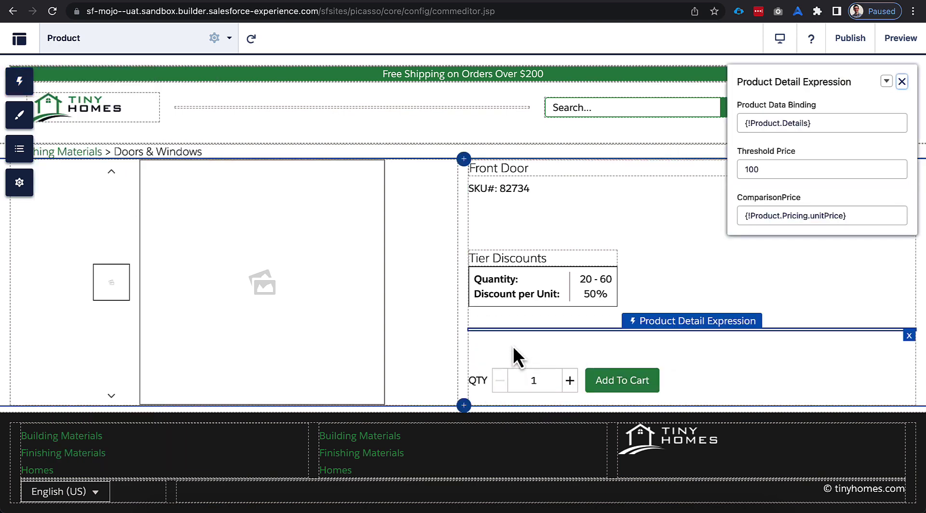
scroll(527, 376, down, 1)
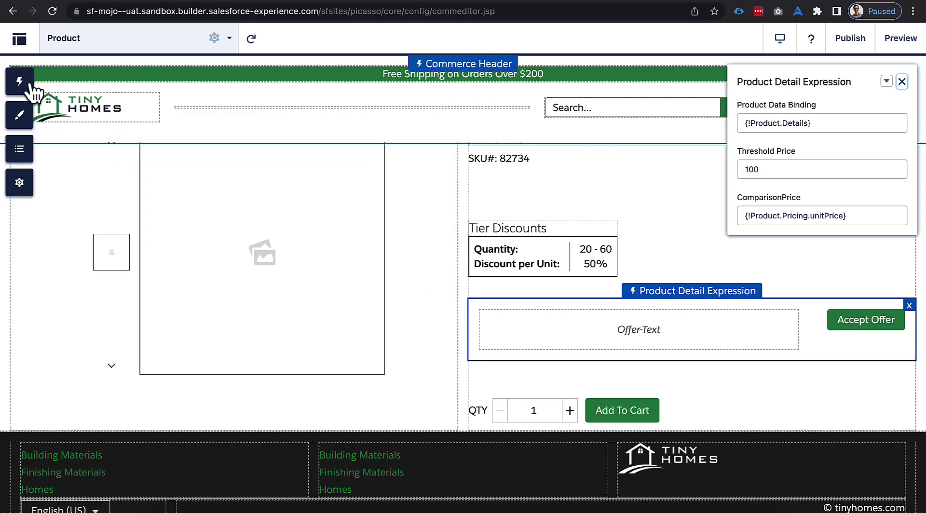
Add a Text Block to the Offer-Text slot reading 'This product qualifies for the BOGO offer! Please click accept to add to your cart.'
click(19, 81)
scroll(128, 195, down, 12)
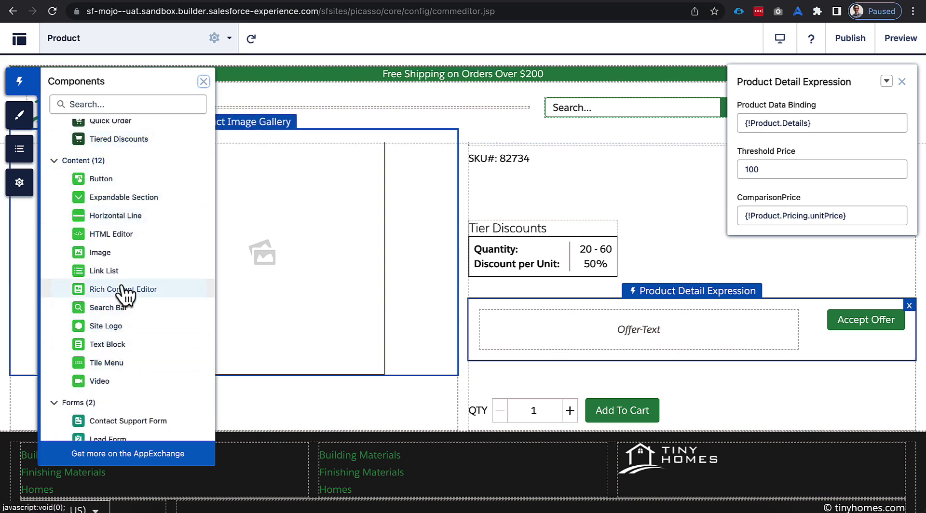
drag(114, 344, 536, 334)
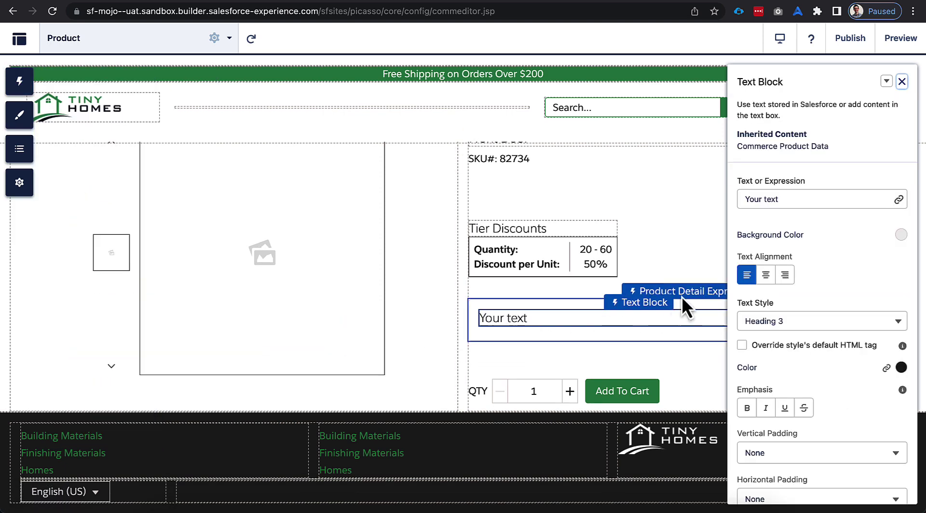
click(771, 200)
triple_click(771, 199)
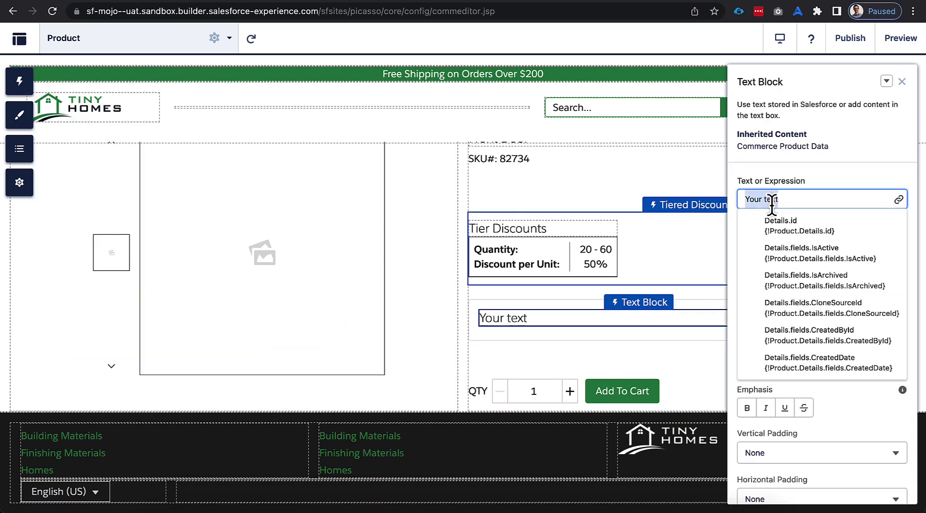
text(This )
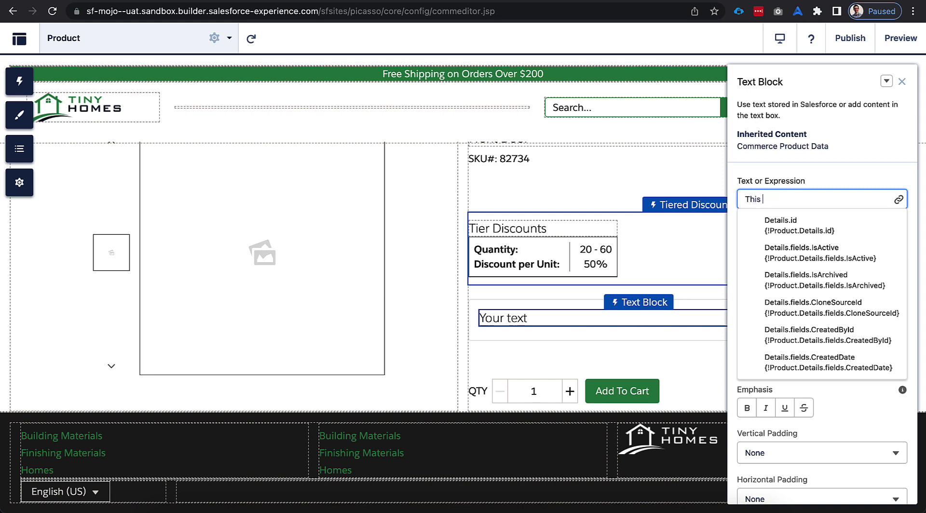
text(product qua)
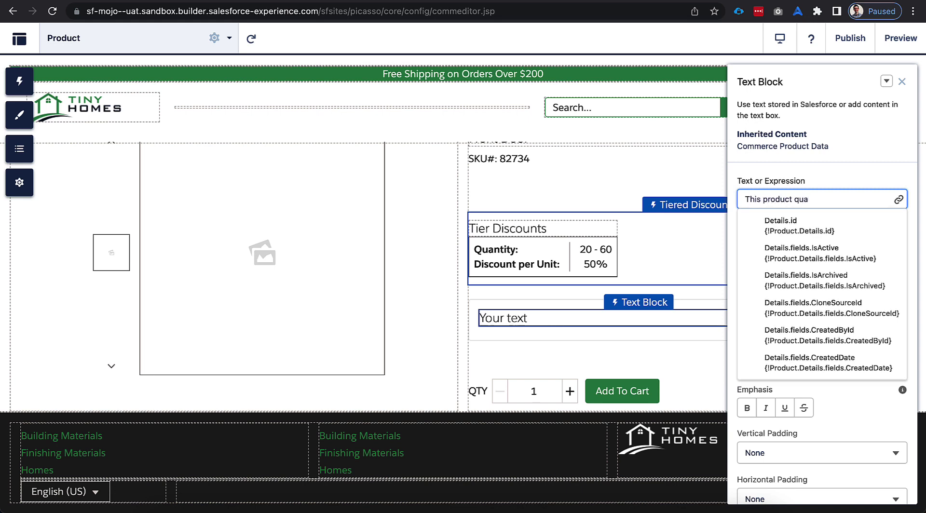
text(lifies for the BOGO o)
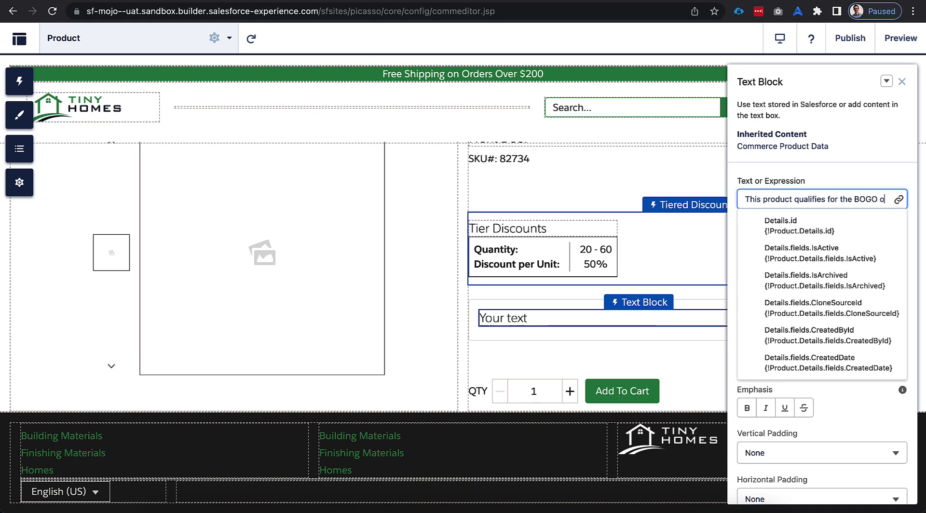
text(ffer! Please)
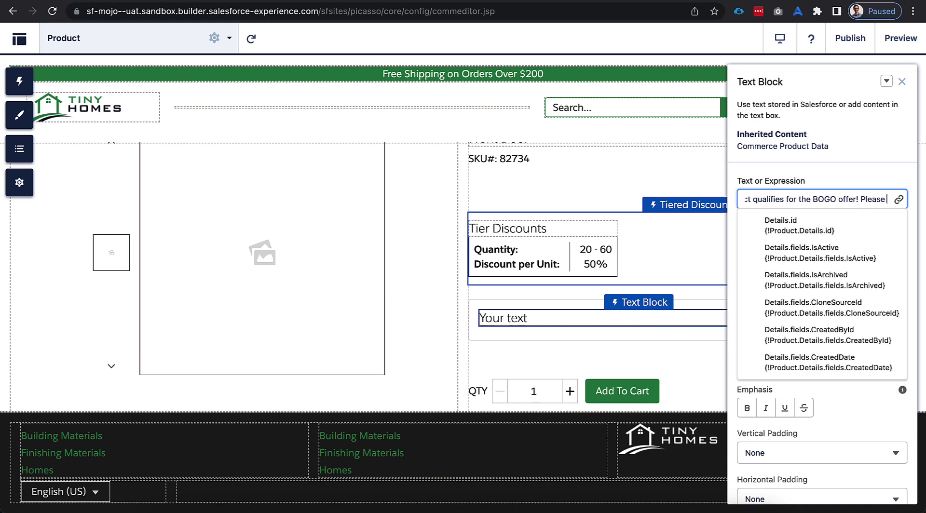
text( click accept)
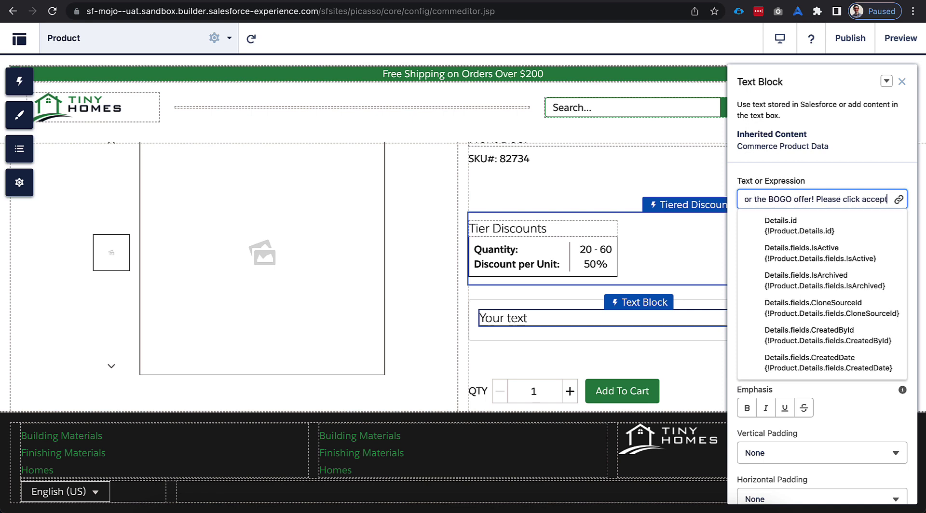
text( to add)
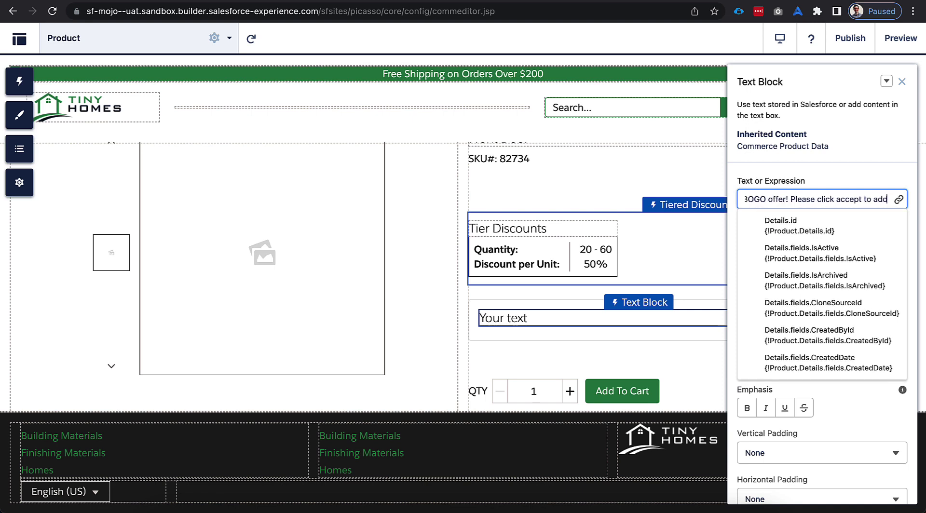
text( to your cart.)
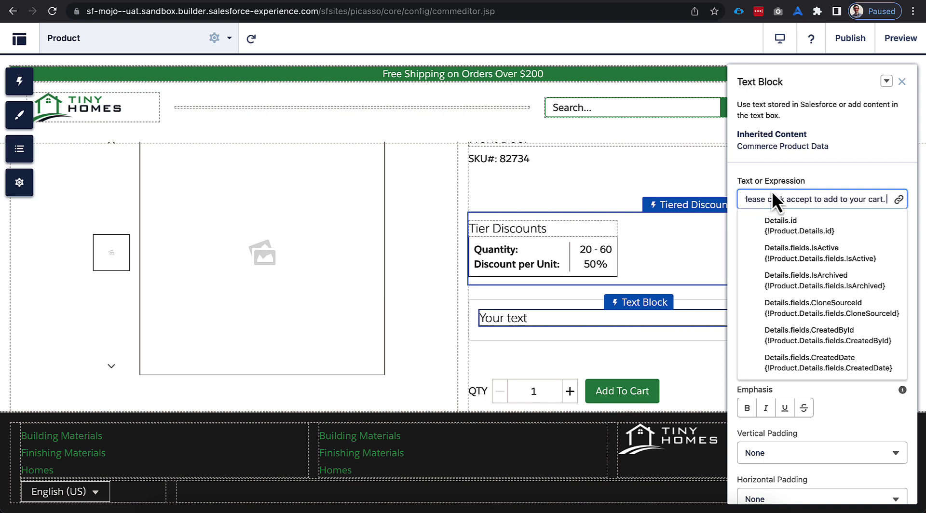
click(805, 170)
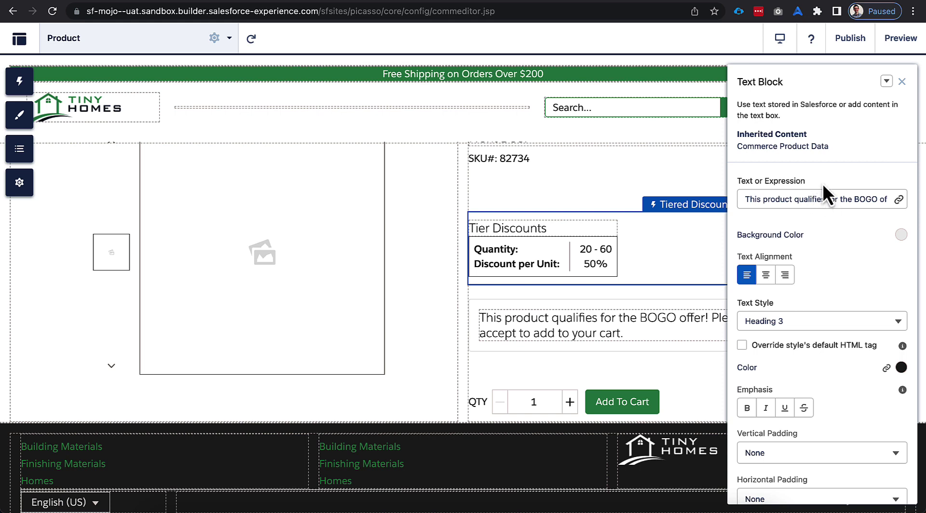
Set the offer Text Block's style to Paragraph 1
click(816, 322)
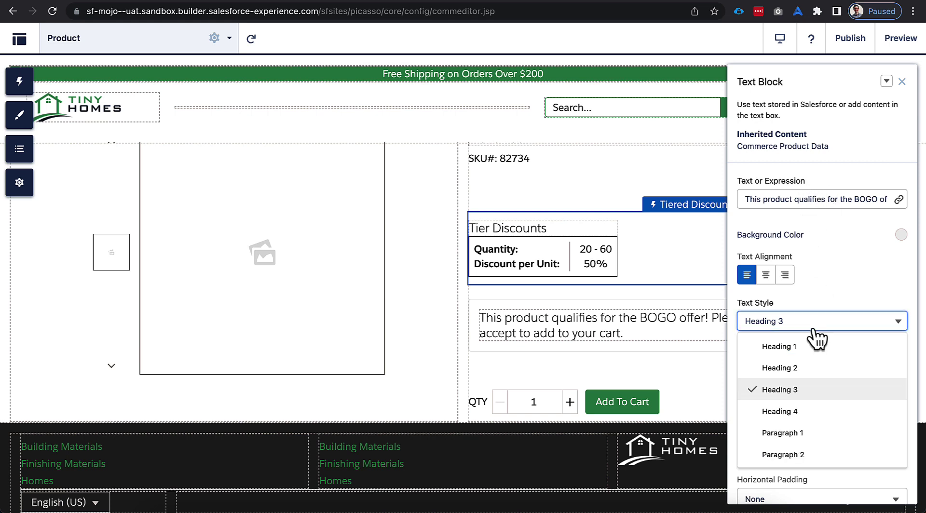
click(801, 436)
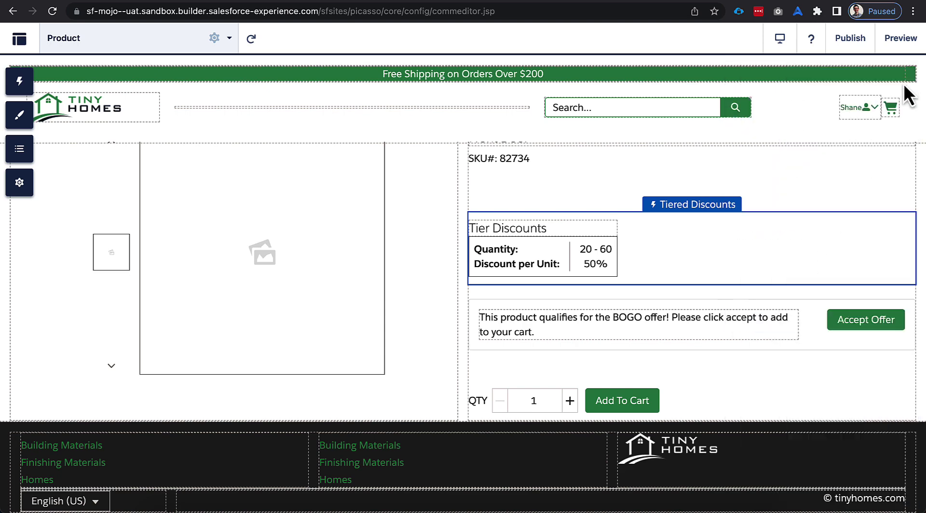
click(902, 82)
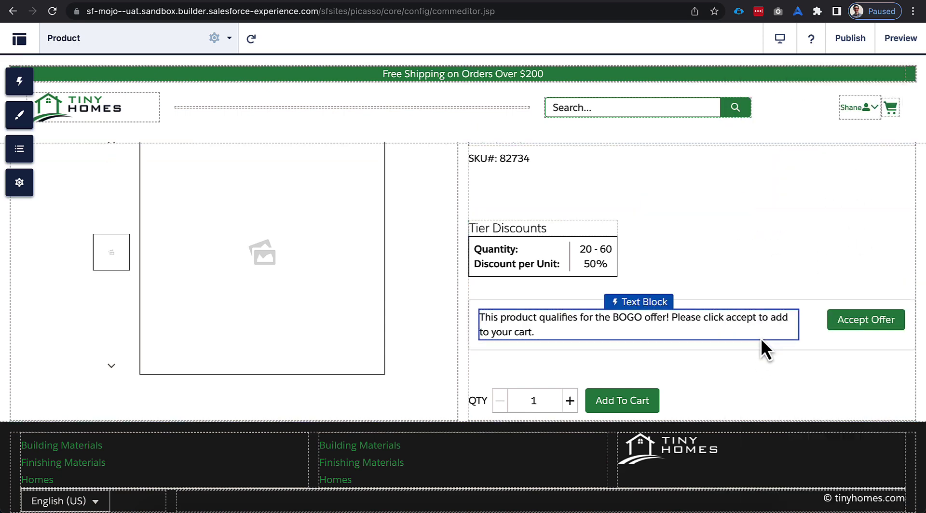
Preview the offer banner, then select the Product Detail Expression to show its Threshold Price 100 settings
click(907, 38)
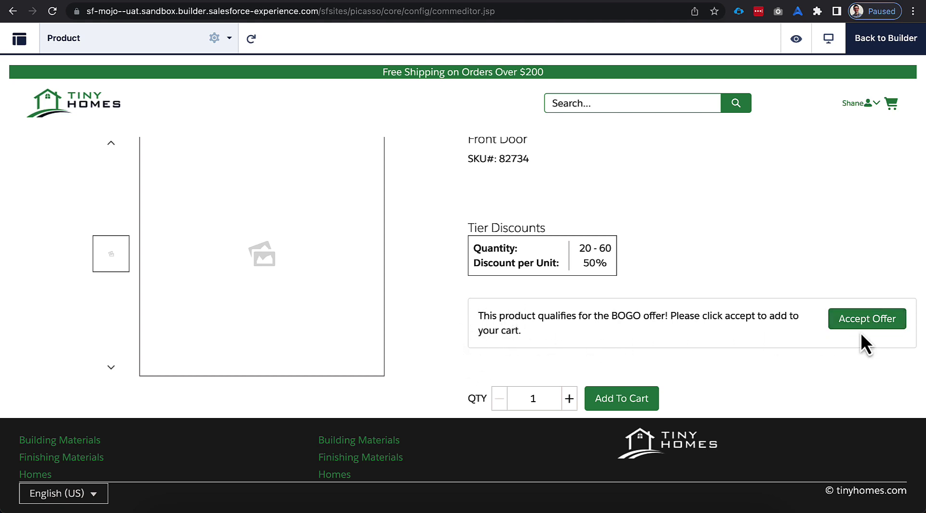
click(885, 38)
click(806, 319)
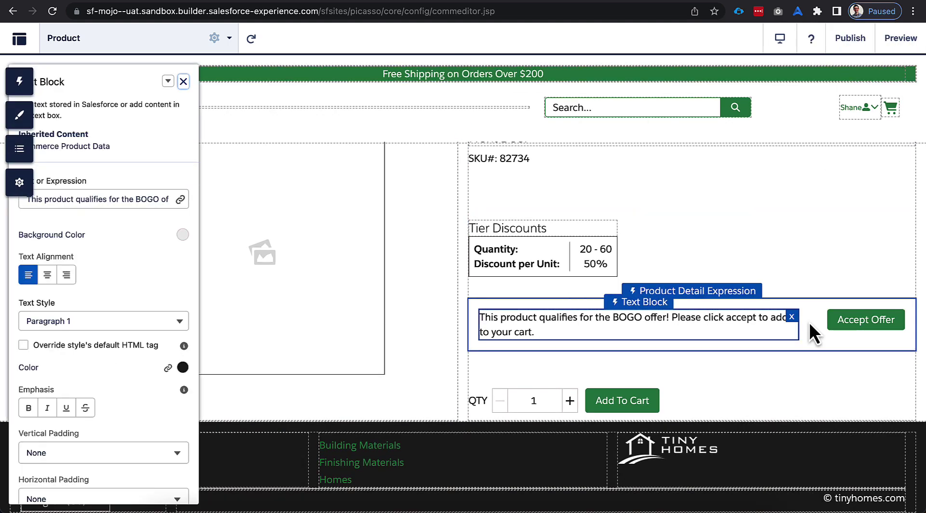
drag(141, 84, 408, 83)
click(818, 352)
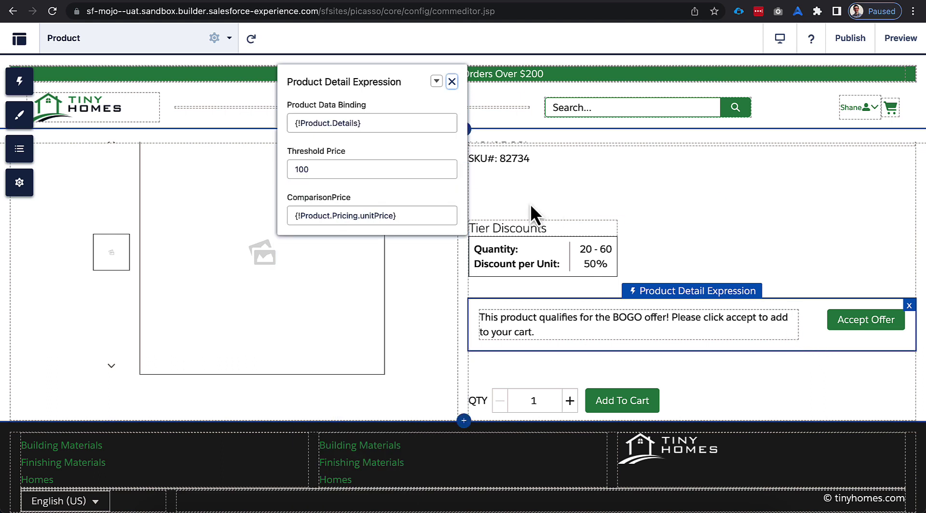